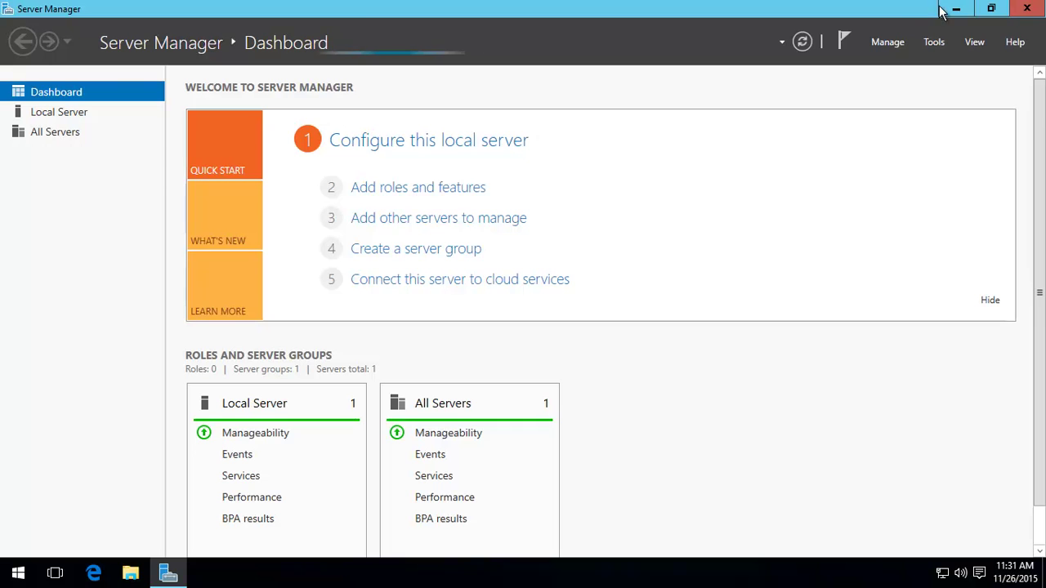
# Minimize Server Manager, browse the Start menu's All Apps list, then restore Server Manager from the taskbar.
pyautogui.click(958, 9)
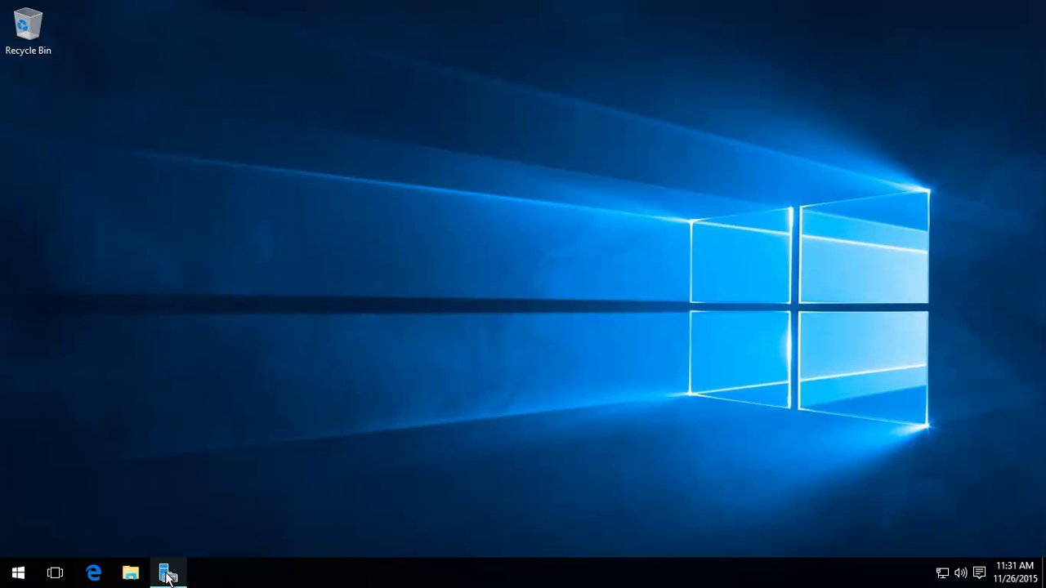
pyautogui.click(18, 574)
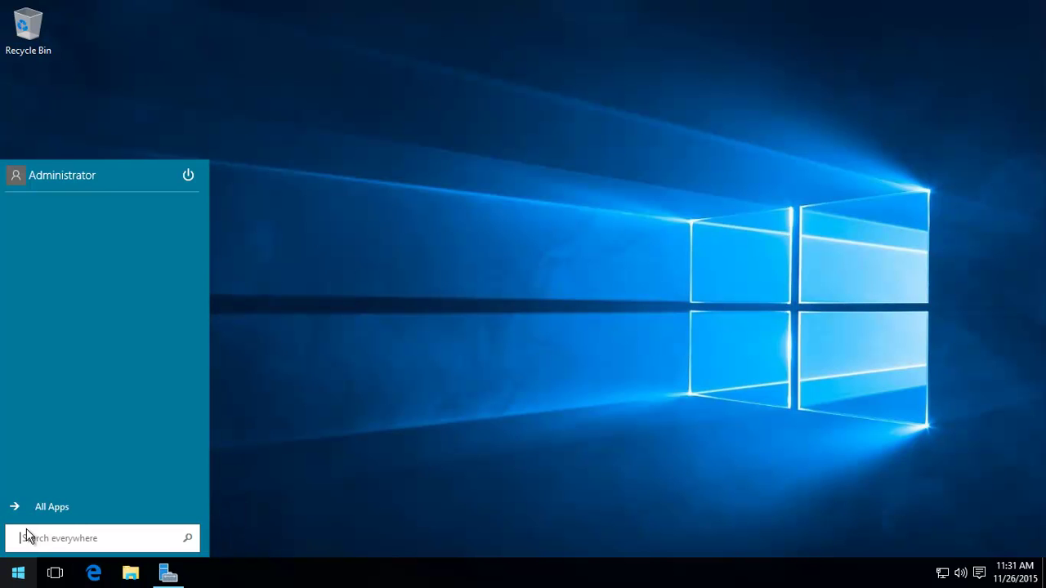
pyautogui.click(46, 503)
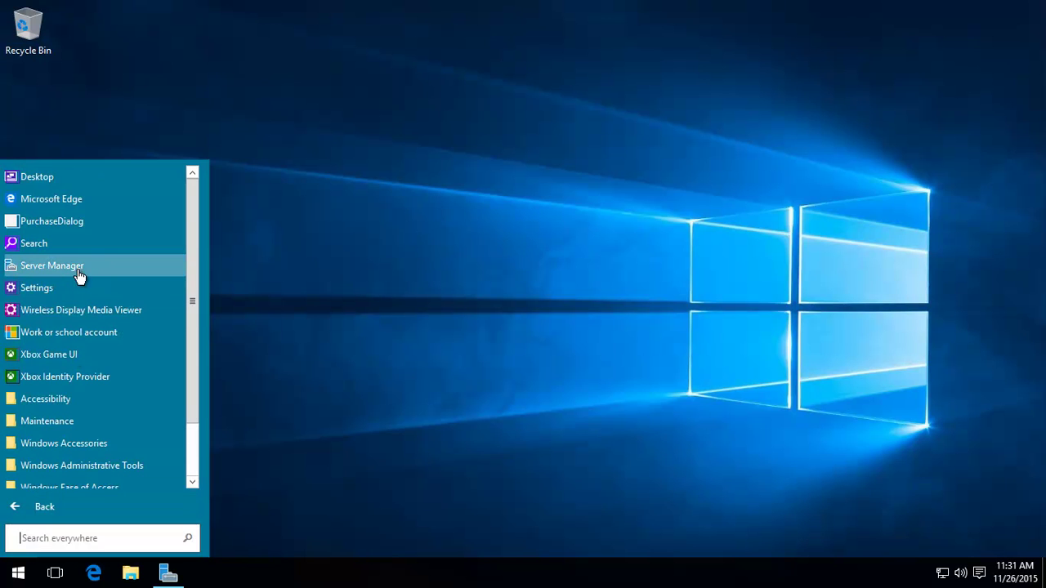
pyautogui.click(512, 329)
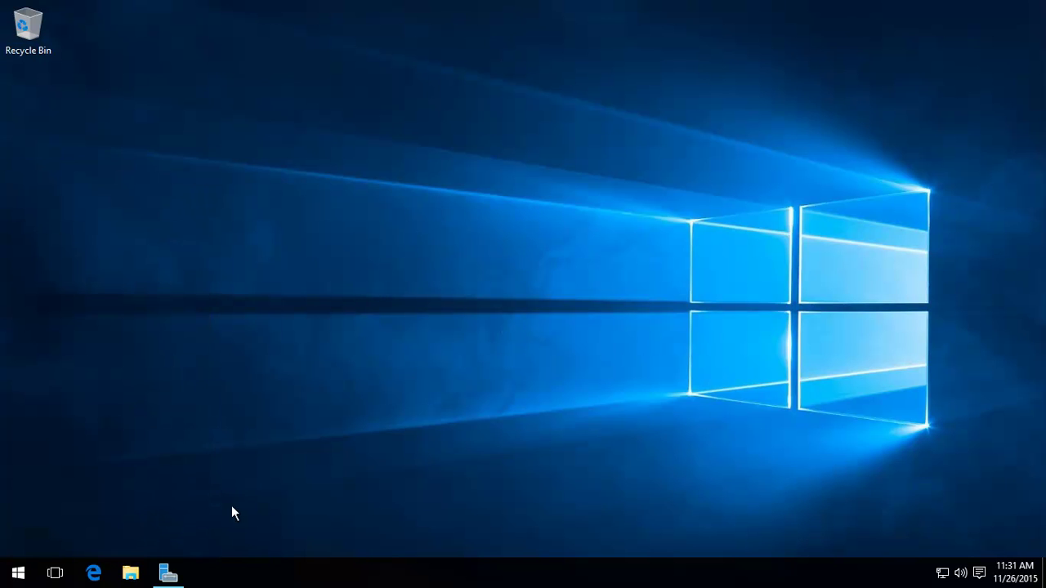
pyautogui.click(189, 572)
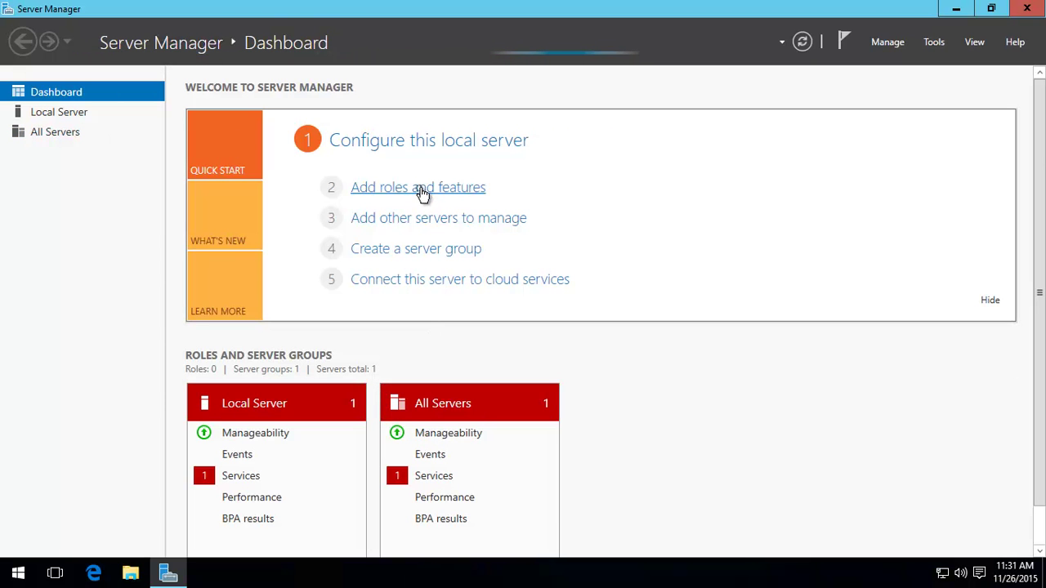
# Start the Add Roles and Features wizard with role-based installation on the local server.
pyautogui.click(428, 196)
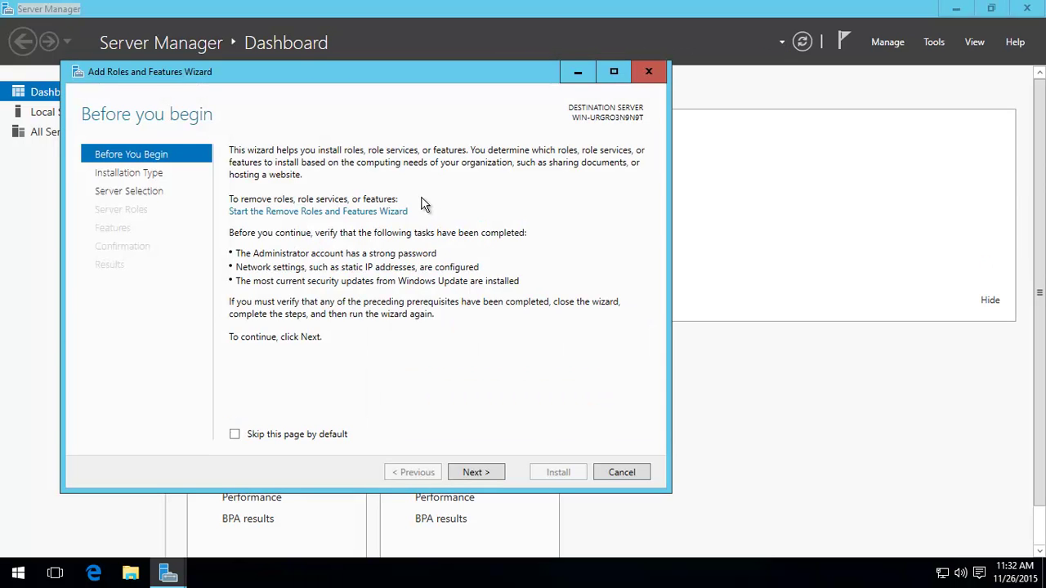
pyautogui.click(483, 474)
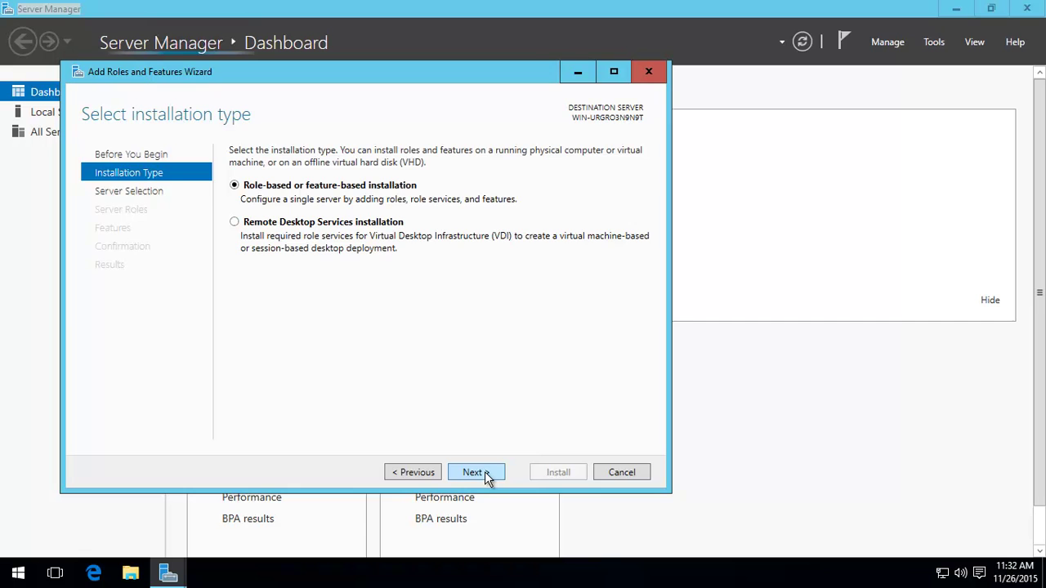
pyautogui.click(484, 473)
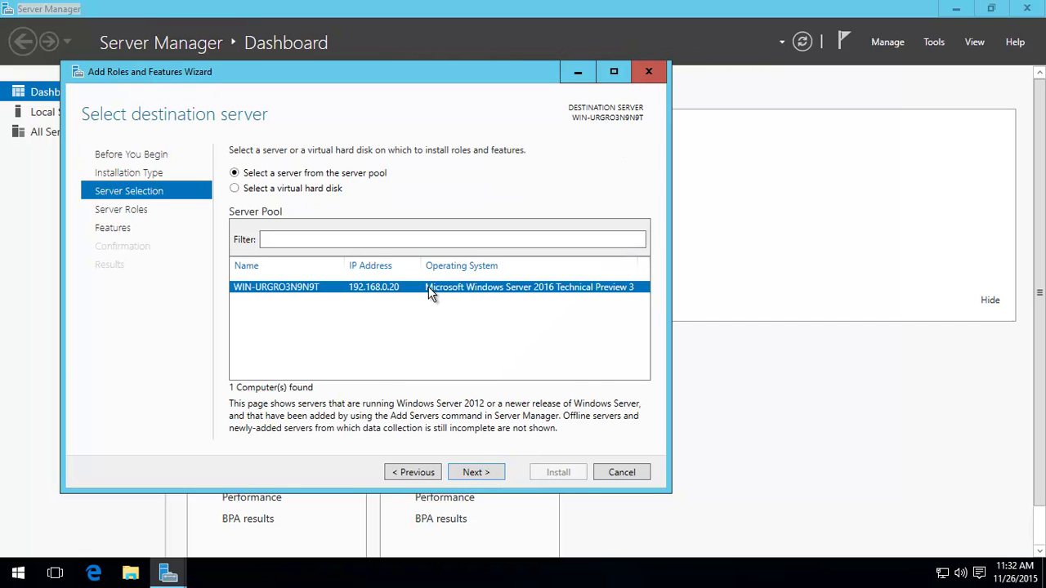
pyautogui.click(475, 473)
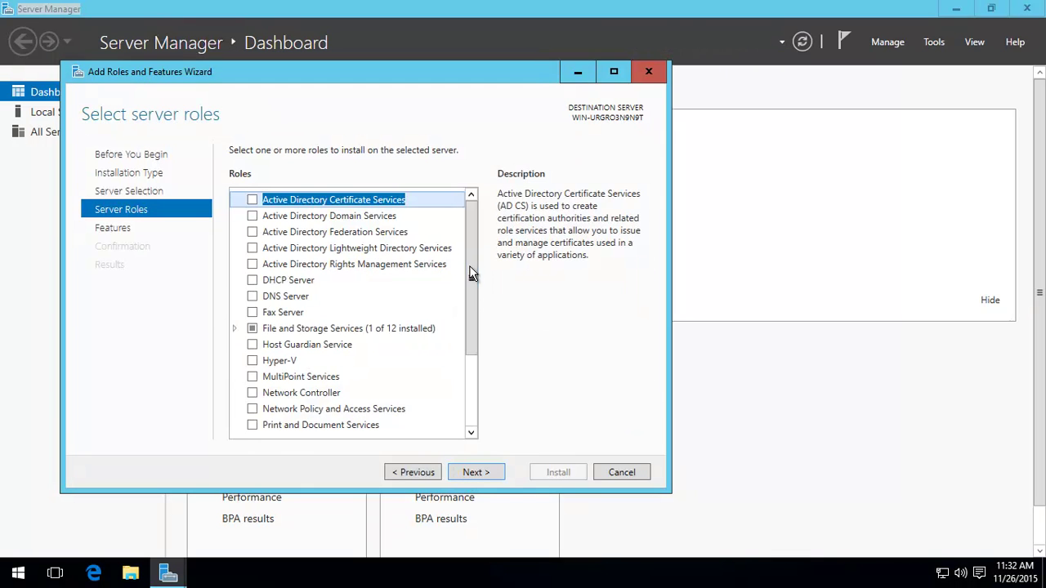
# Select the Windows Server Update Services role, add its required features, and reach the Features page.
pyautogui.moveTo(471, 274); pyautogui.dragTo(460, 377)
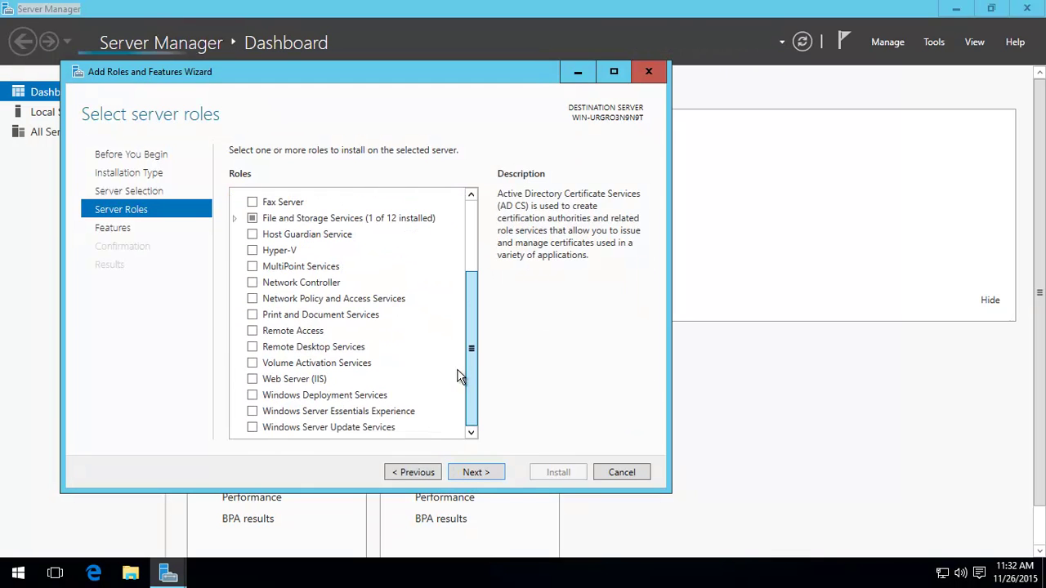
pyautogui.click(253, 428)
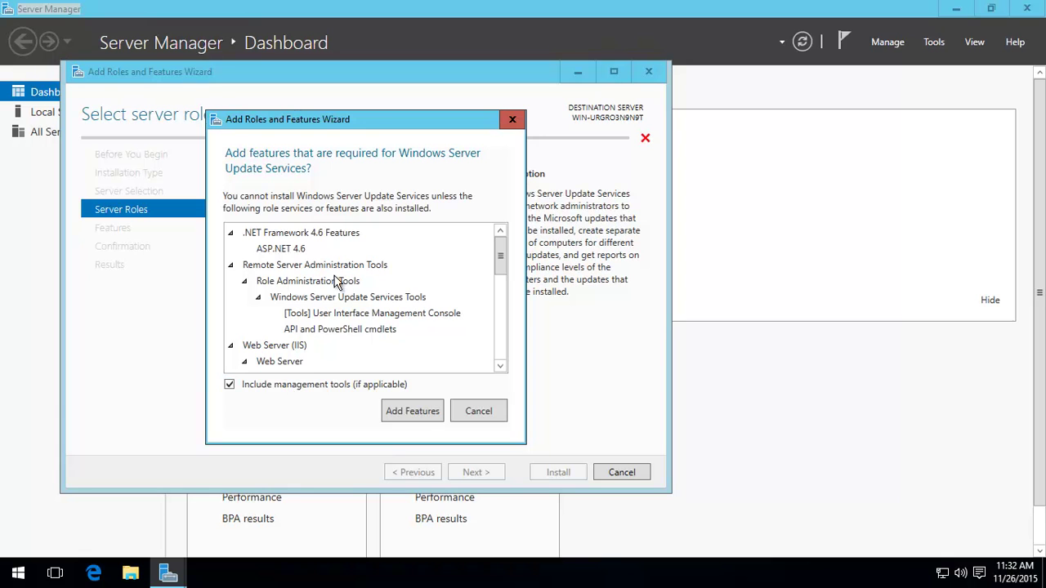
pyautogui.click(413, 422)
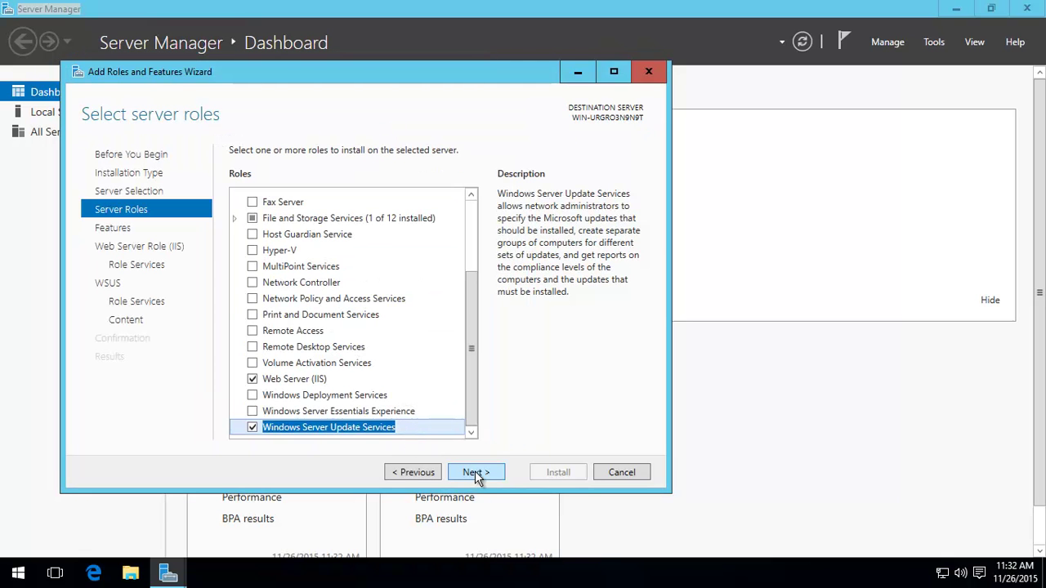
pyautogui.click(477, 473)
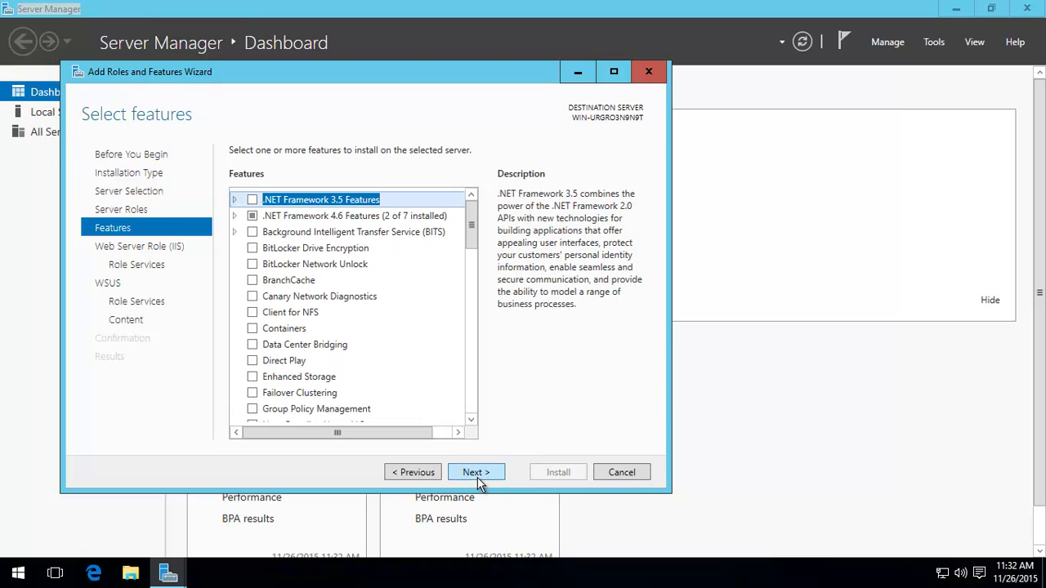
pyautogui.click(479, 478)
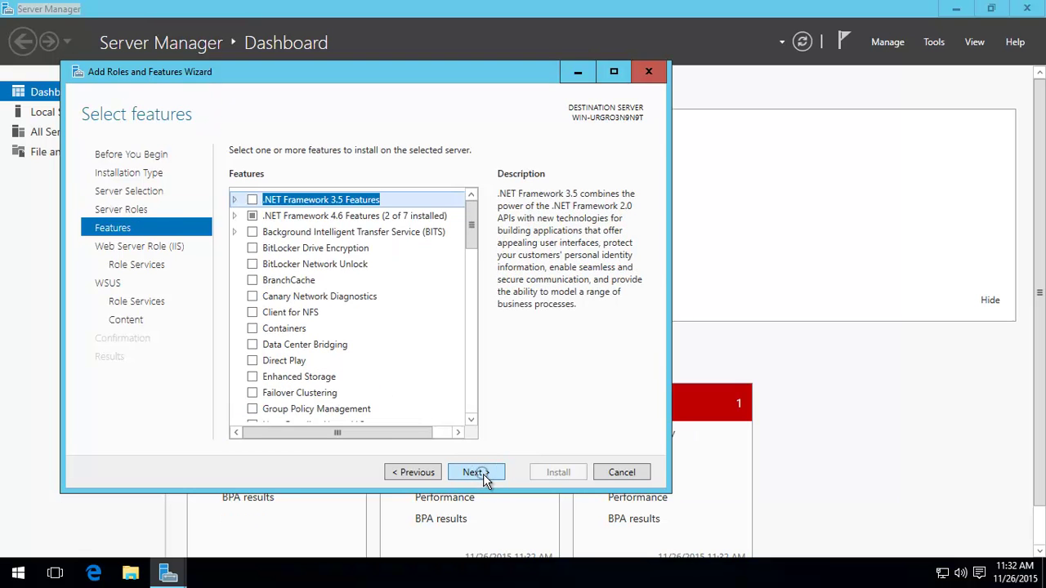
pyautogui.click(416, 476)
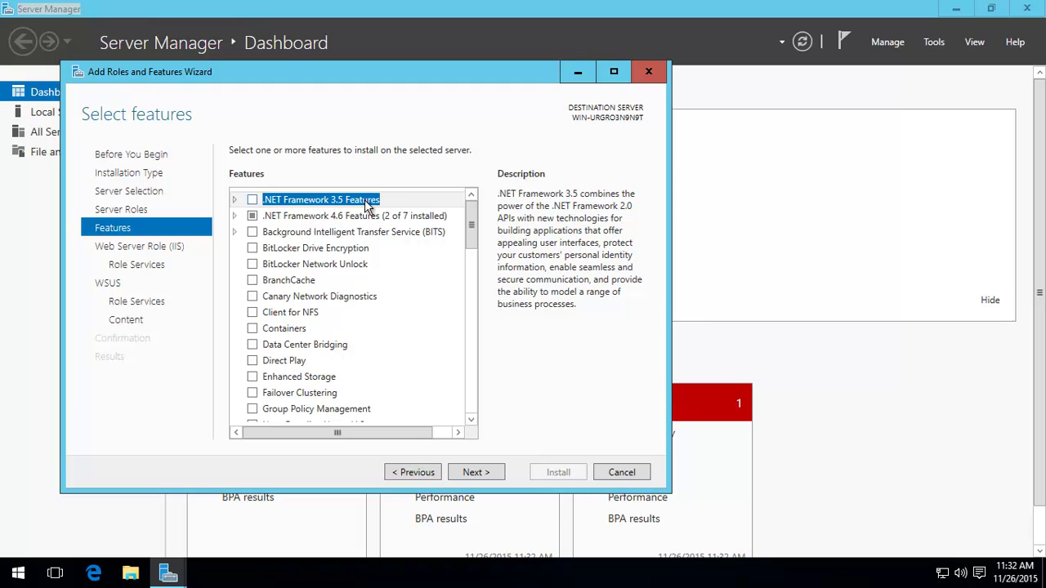
# Keep the default IIS role services and the WID Connectivity and WSUS Services role services.
pyautogui.click(485, 479)
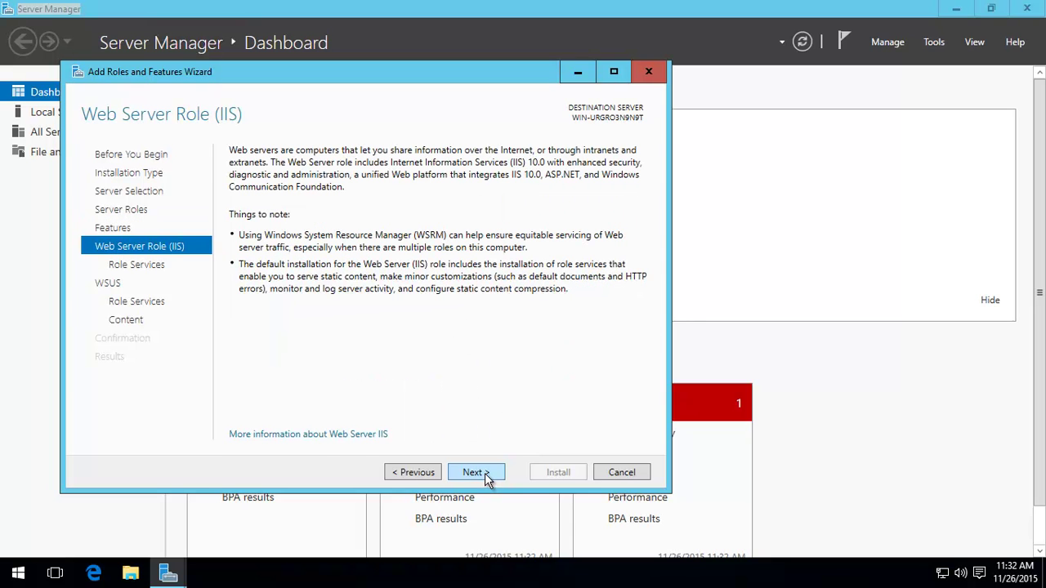
pyautogui.click(484, 474)
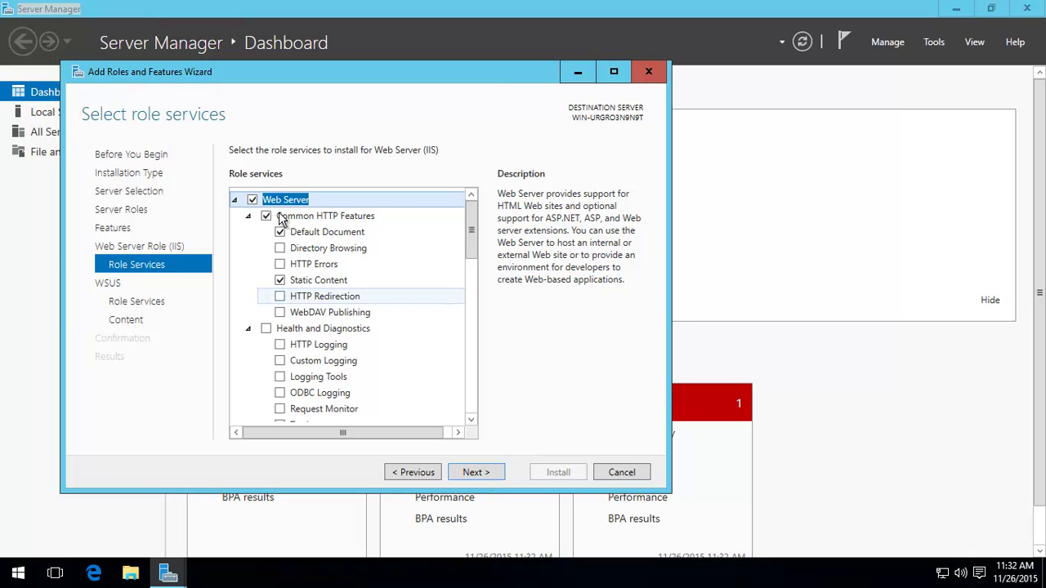
pyautogui.click(484, 475)
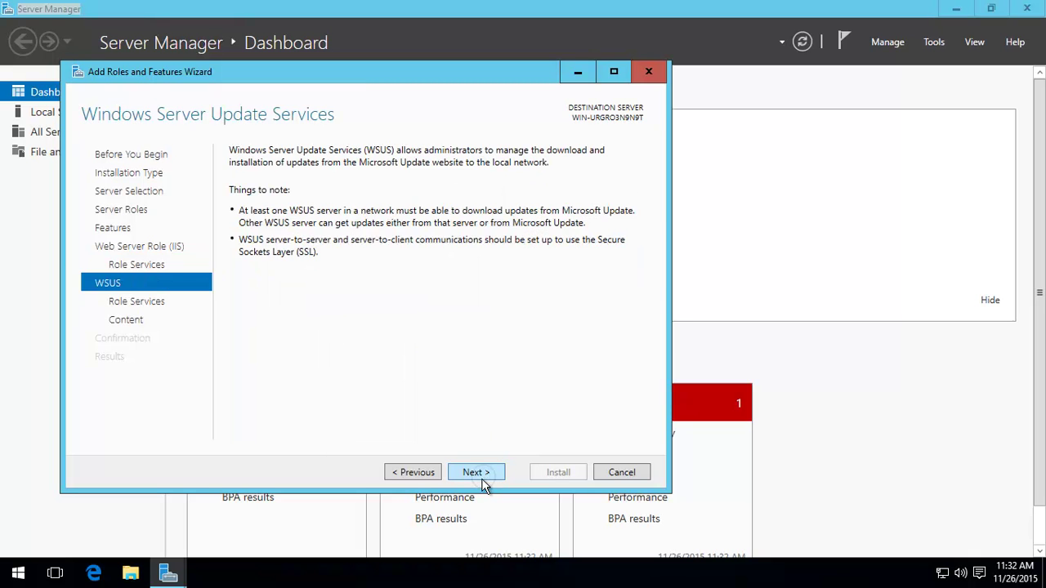
pyautogui.click(483, 477)
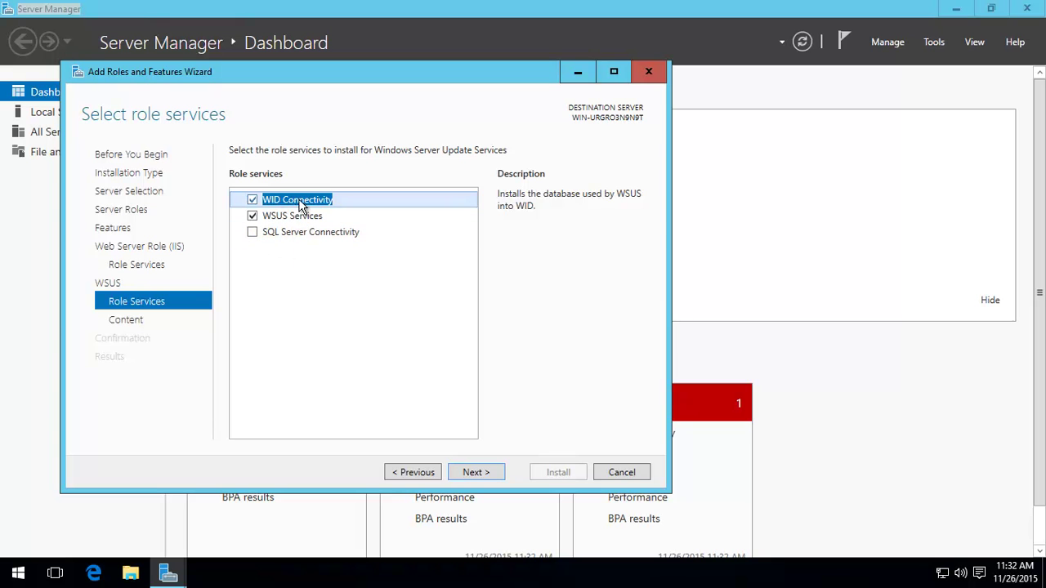
pyautogui.click(476, 472)
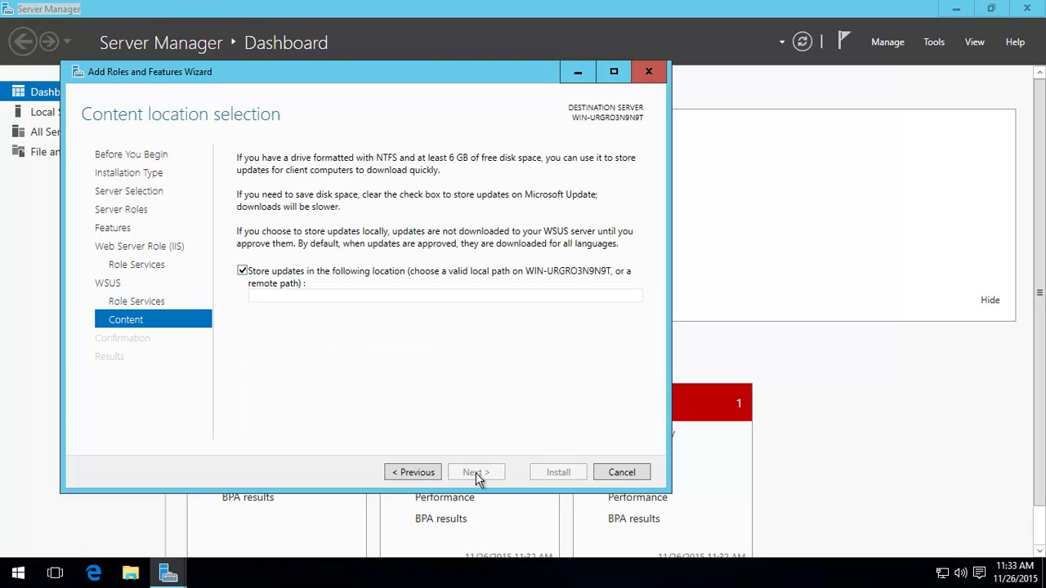
# Enter C:\Update as the local folder for storing downloaded updates.
pyautogui.click(299, 300)
pyautogui.write('C:')
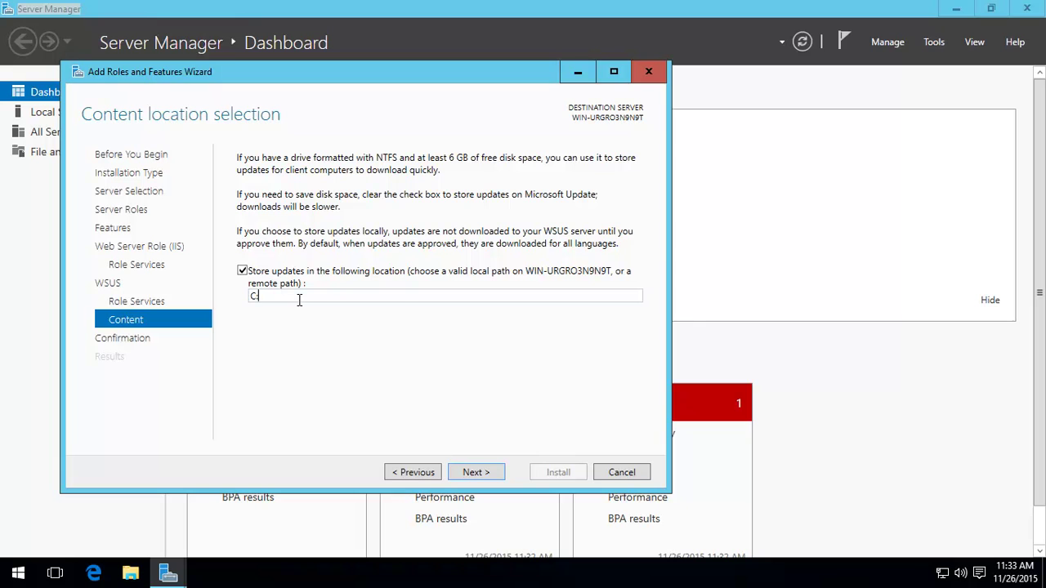
pyautogui.write('\\Update')
# Allow automatic restart, install the selected roles, and launch the WSUS post-installation tasks.
pyautogui.click(492, 476)
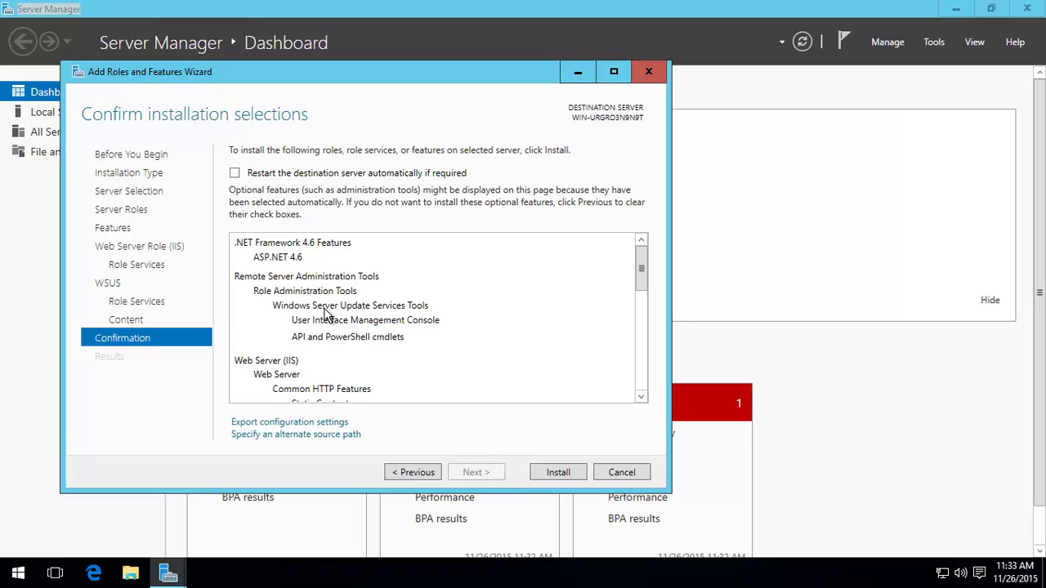
pyautogui.click(234, 173)
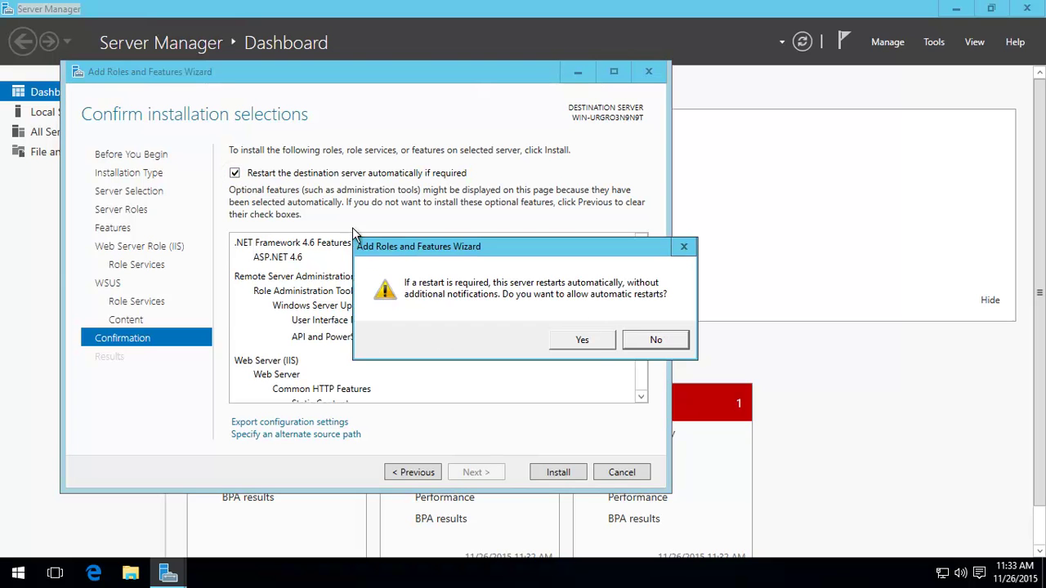
pyautogui.click(593, 341)
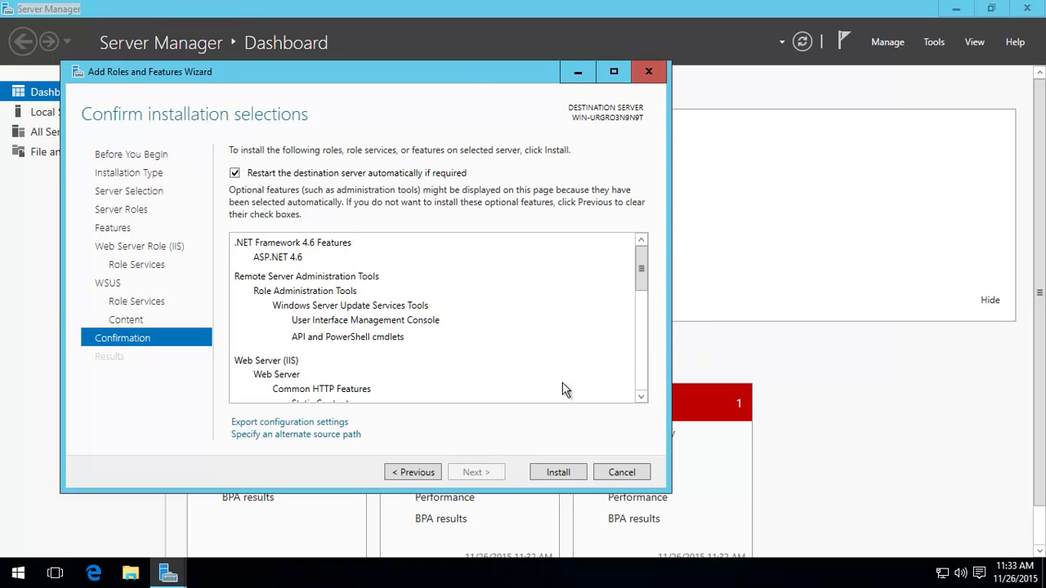
pyautogui.click(558, 473)
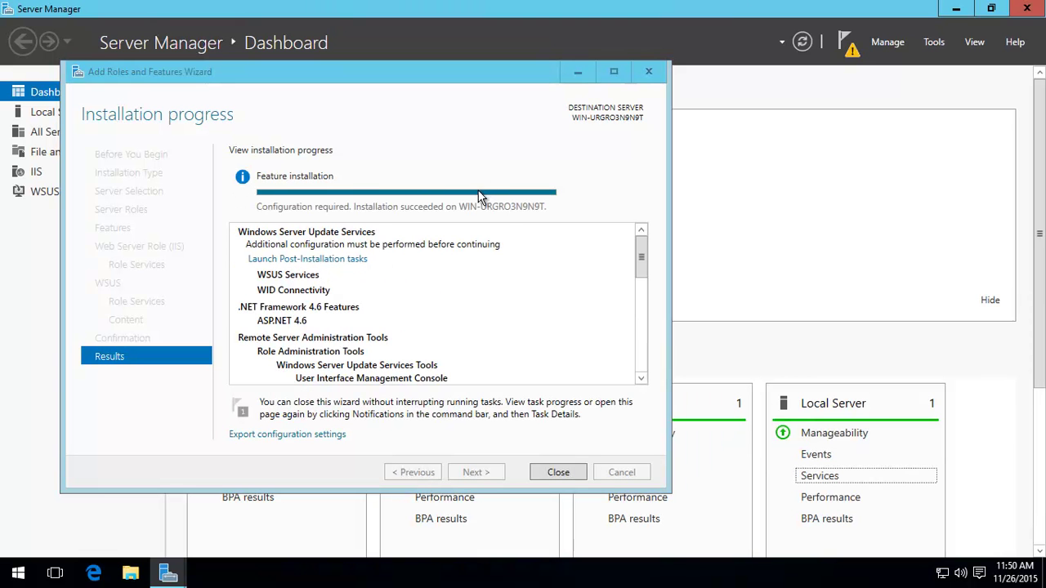
pyautogui.click(339, 262)
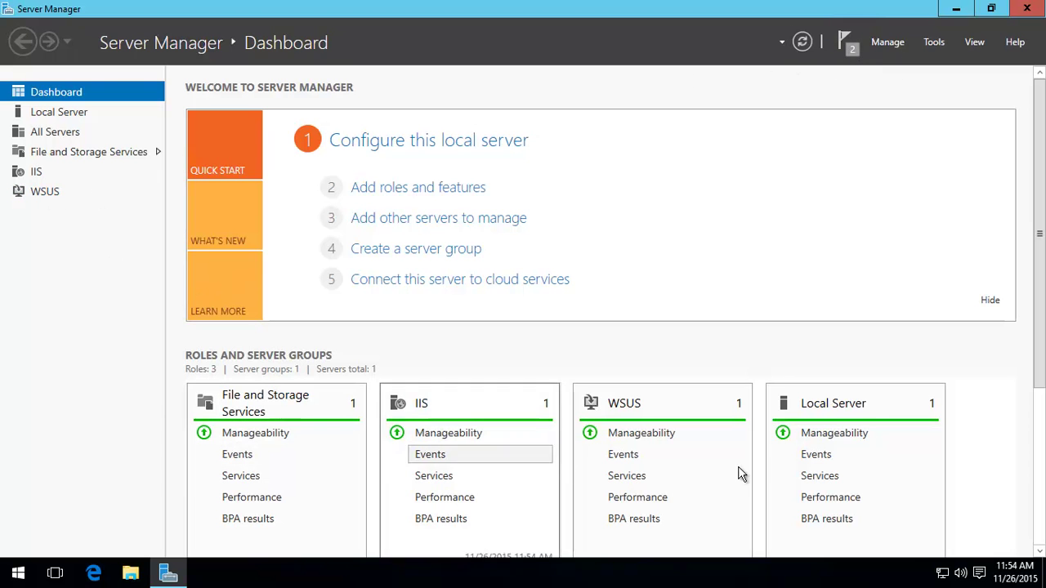
# From the WSUS servers view, open Windows Server Update Services for the server.
pyautogui.click(45, 191)
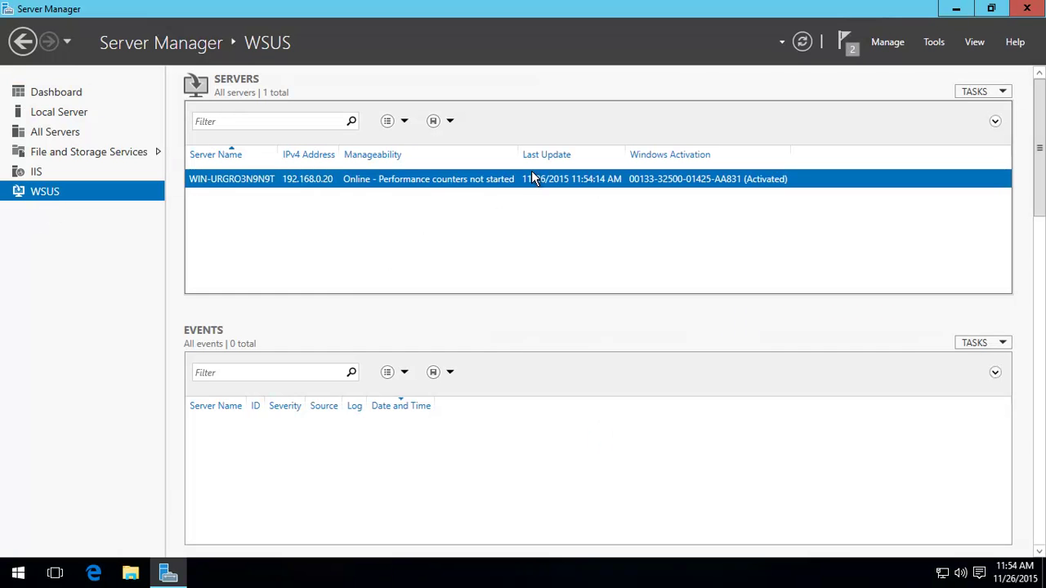
pyautogui.rightClick(531, 175)
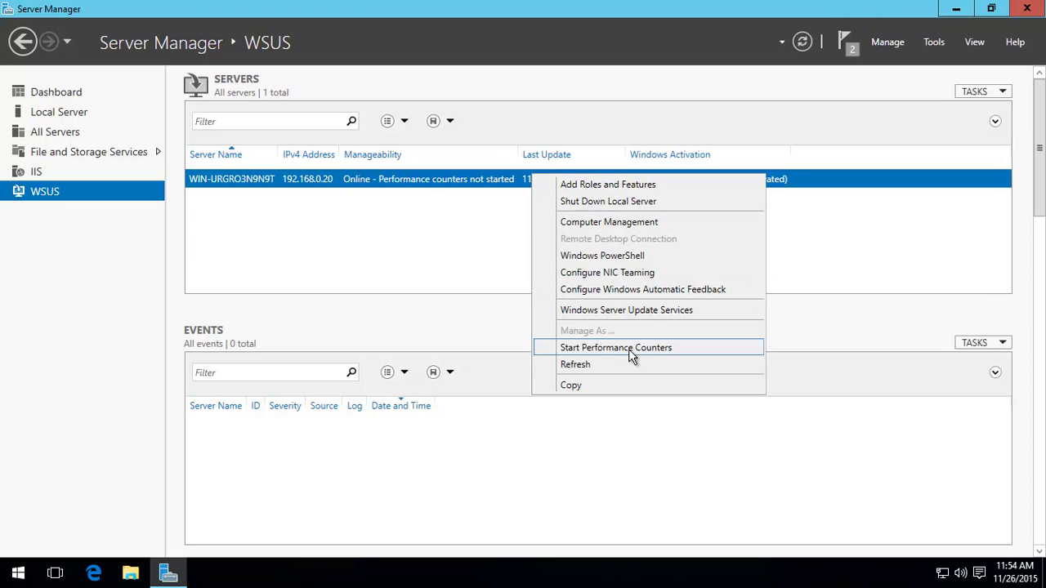
pyautogui.click(626, 312)
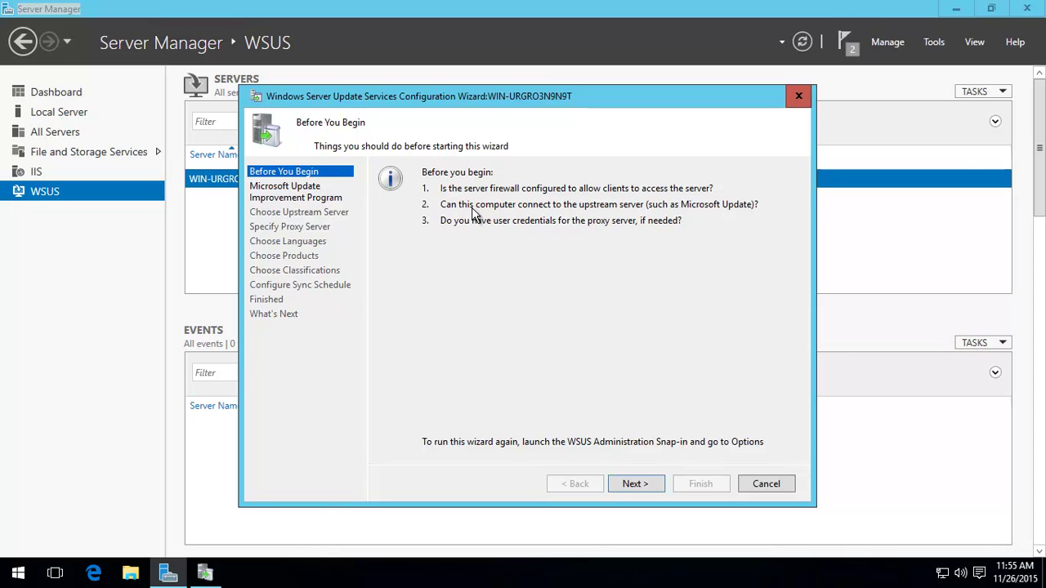
# Opt out of the Microsoft Update Improvement Program and keep Microsoft Update as upstream source.
pyautogui.click(641, 486)
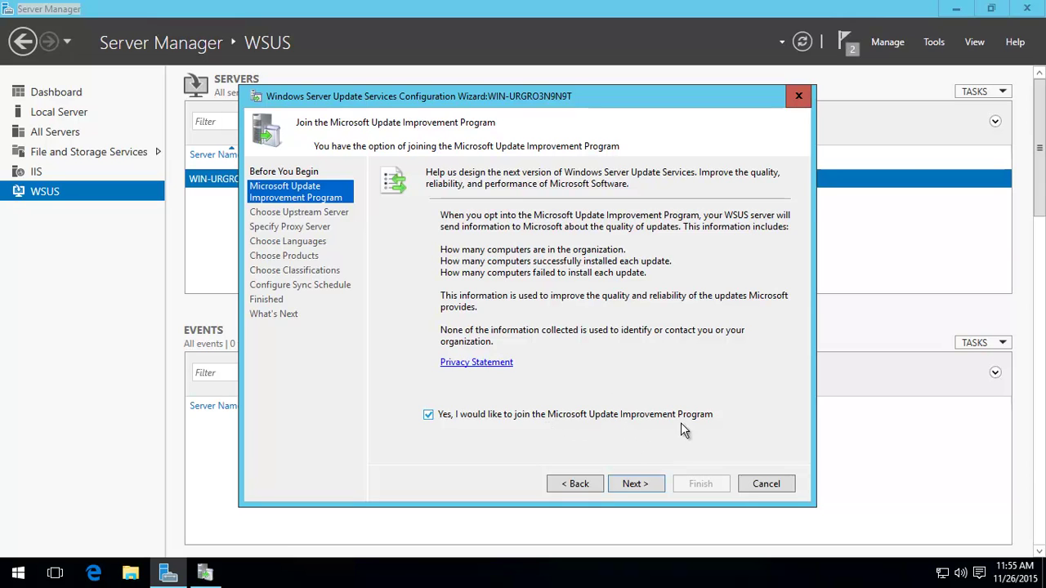
pyautogui.click(428, 415)
pyautogui.click(635, 483)
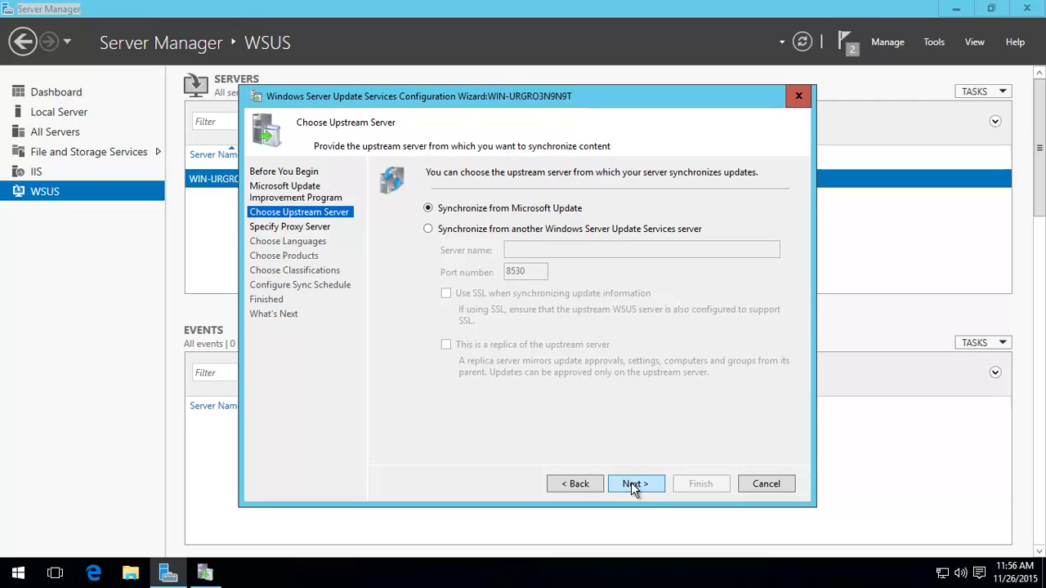
pyautogui.click(574, 484)
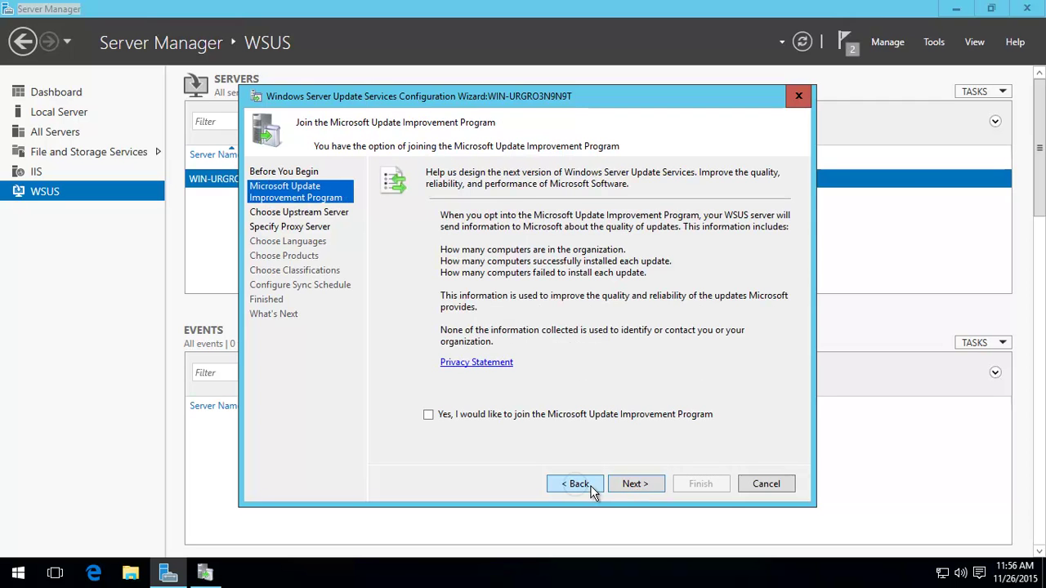
pyautogui.click(633, 484)
pyautogui.click(635, 485)
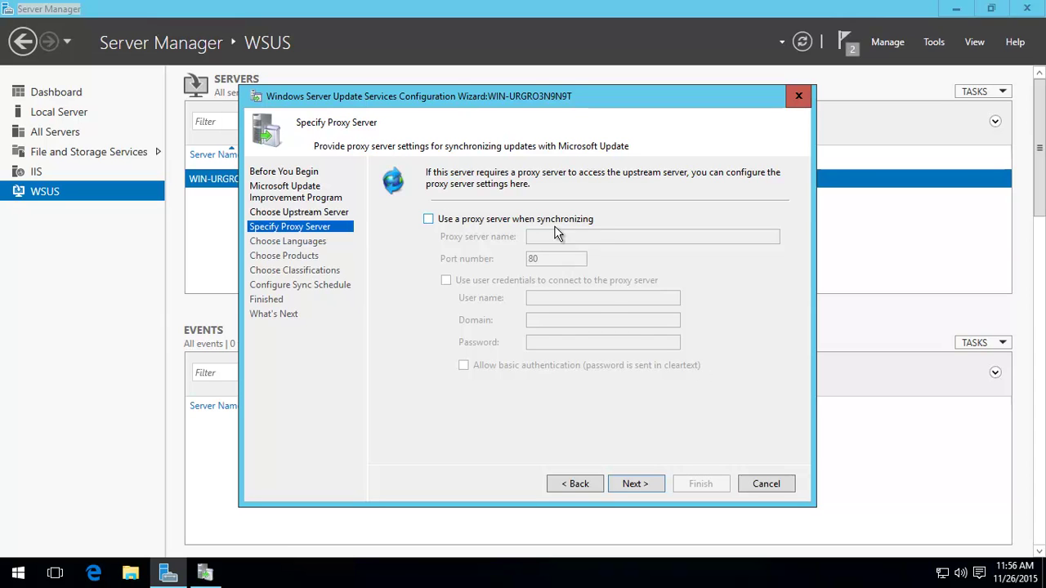
# Use no proxy, connect to Microsoft Update to download update information, and reach Choose Languages.
pyautogui.click(644, 483)
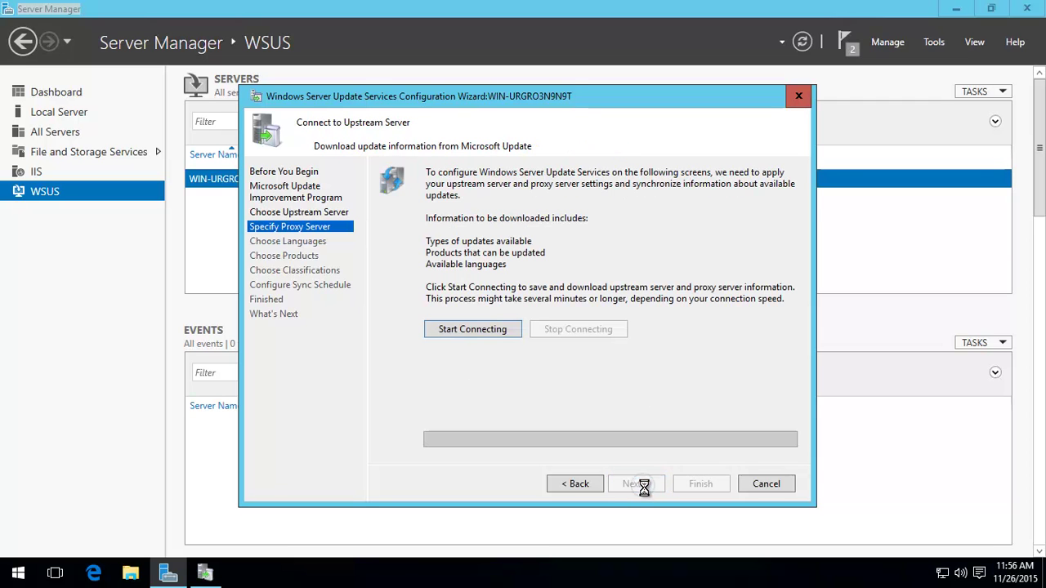
pyautogui.click(487, 329)
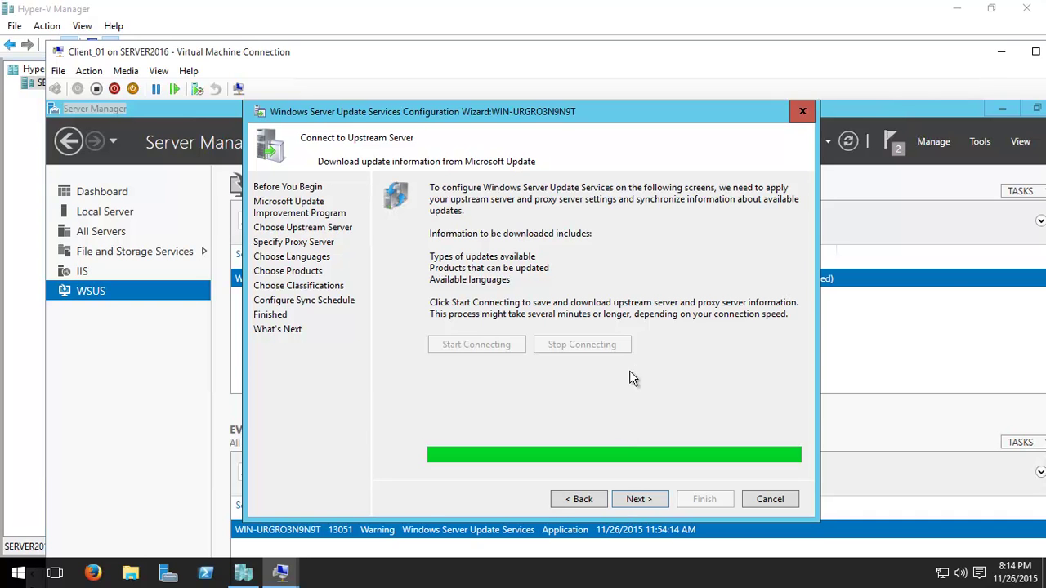
pyautogui.click(638, 499)
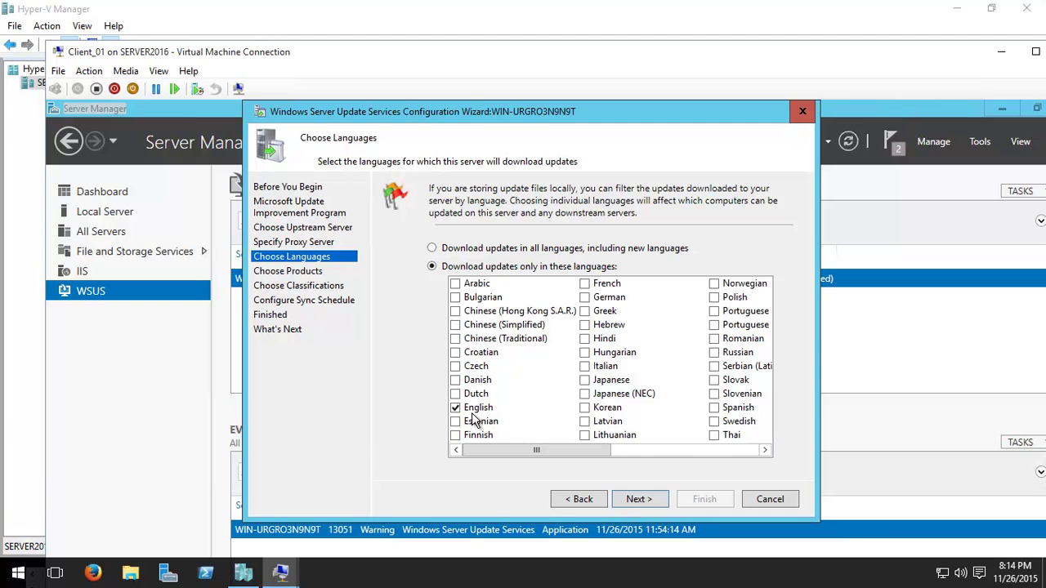
# Keep English as the only language, then clear All Products and scroll the Products list.
pyautogui.click(640, 499)
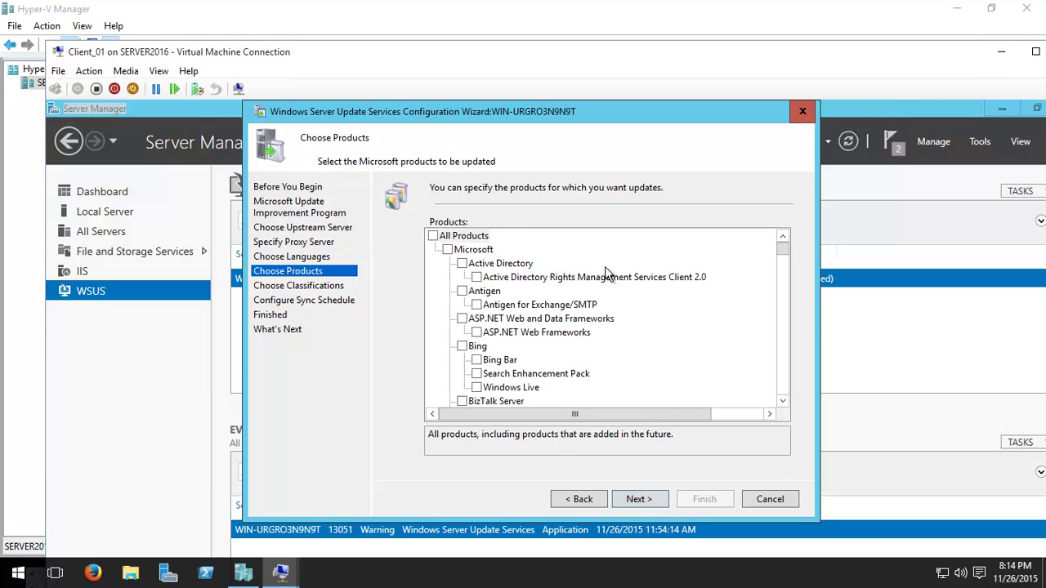
pyautogui.click(439, 239)
pyautogui.click(433, 236)
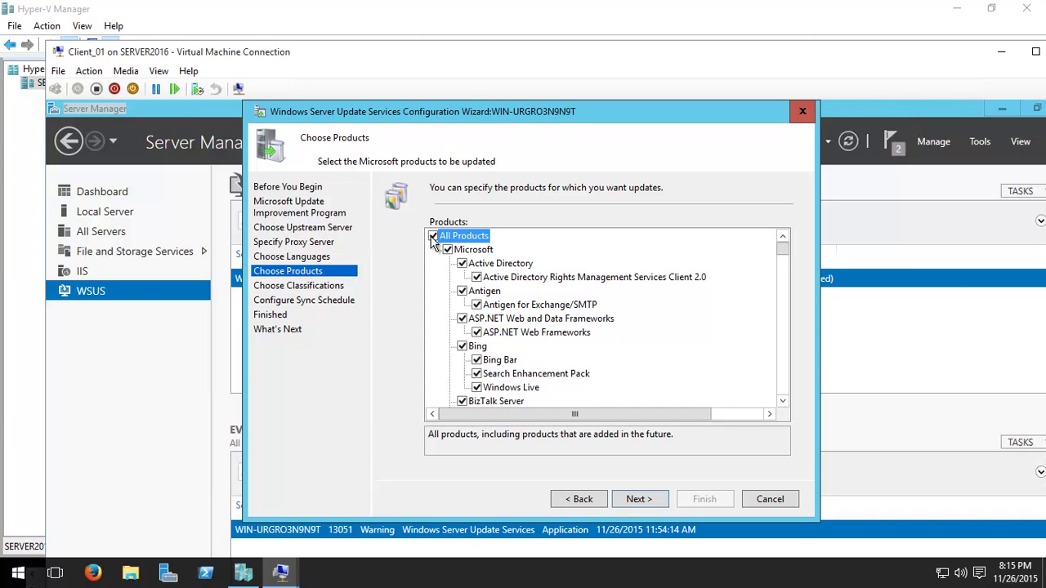
pyautogui.click(433, 236)
pyautogui.moveTo(785, 252); pyautogui.dragTo(776, 360)
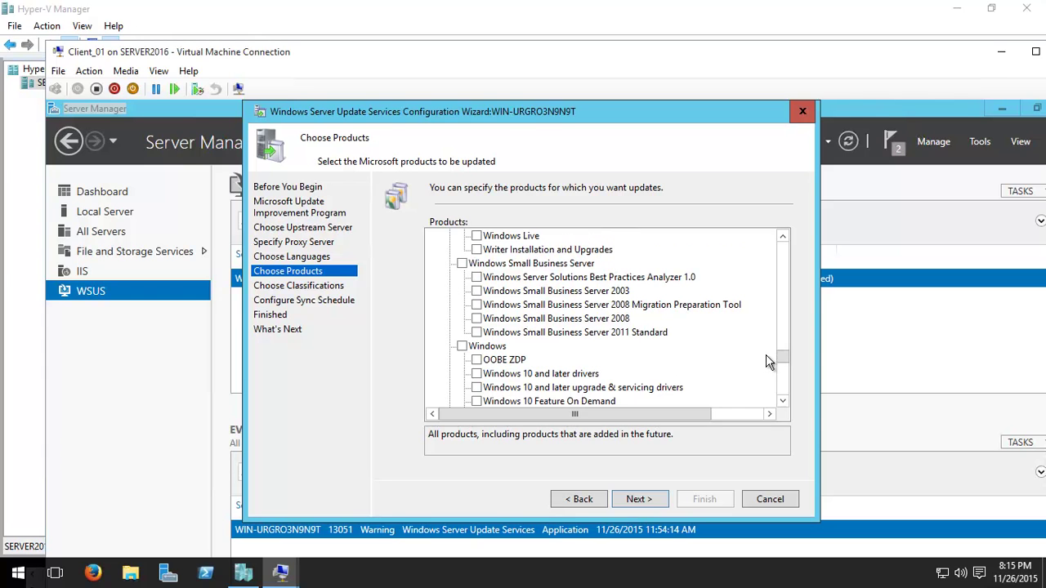
pyautogui.click(782, 401)
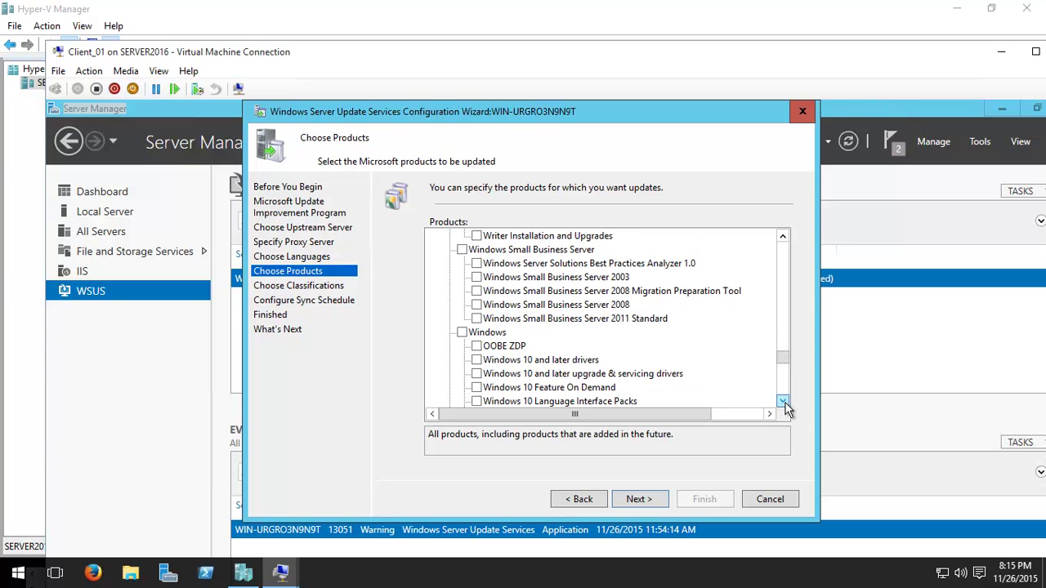
pyautogui.click(783, 401)
pyautogui.click(783, 401)
pyautogui.click(783, 401)
pyautogui.click(783, 401)
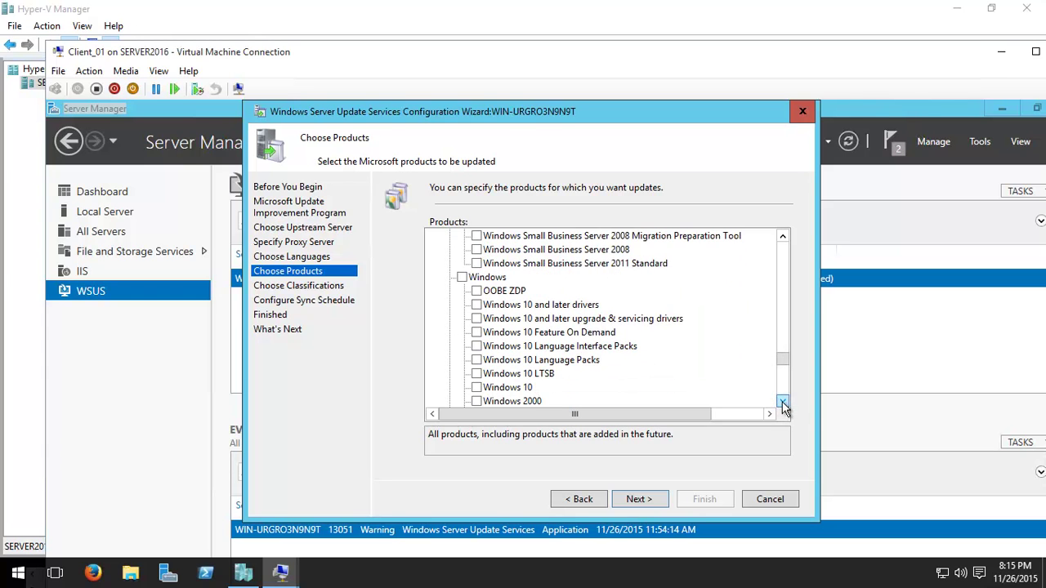
# Tick Windows 10 and Windows 10 and later drivers as the products to update.
pyautogui.click(478, 388)
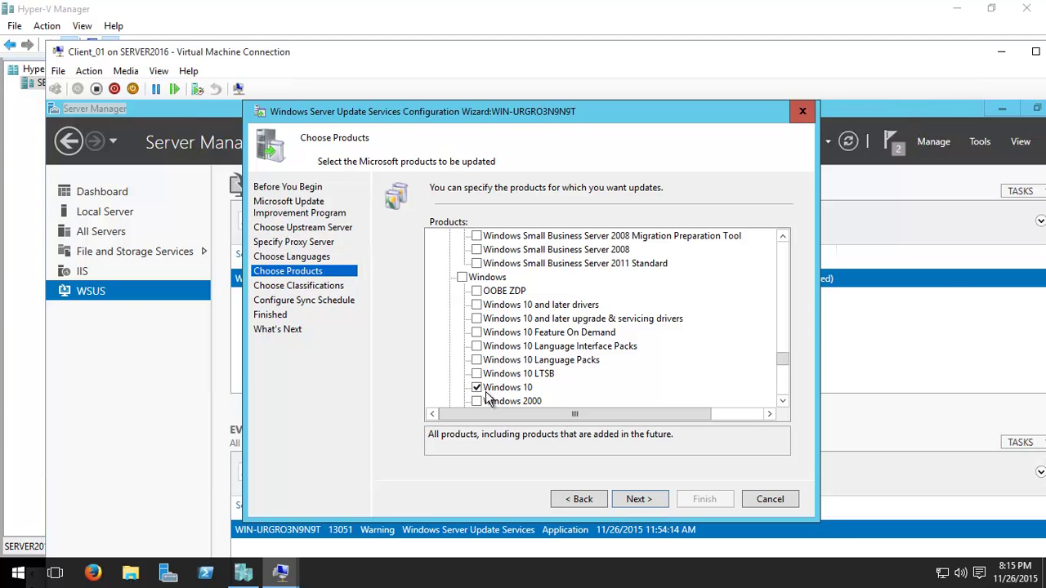
pyautogui.click(478, 306)
pyautogui.click(782, 404)
pyautogui.click(782, 404)
pyautogui.click(782, 404)
pyautogui.click(782, 404)
pyautogui.click(783, 403)
pyautogui.click(782, 403)
pyautogui.click(783, 403)
pyautogui.click(783, 403)
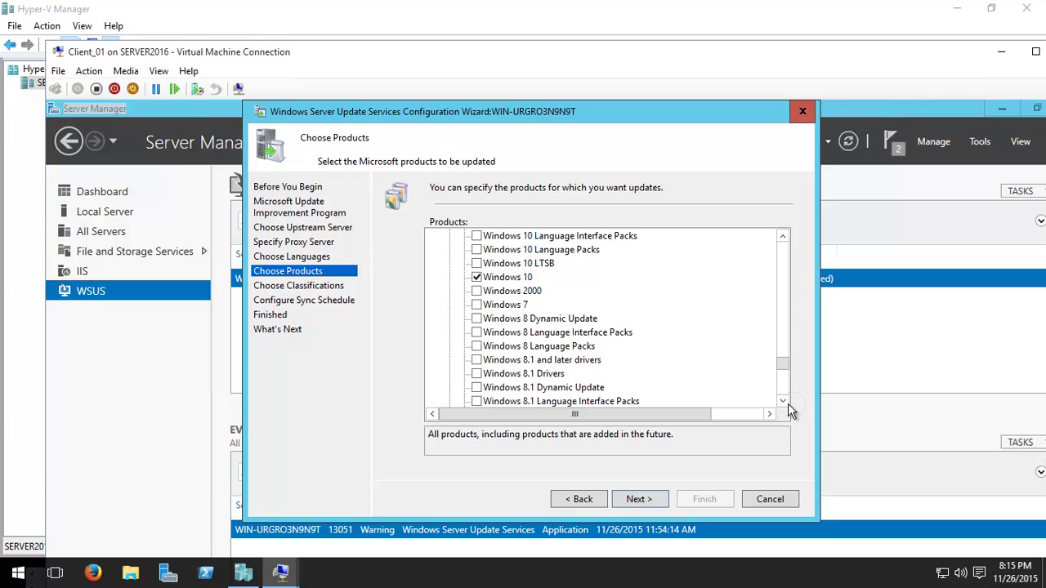
pyautogui.click(783, 402)
pyautogui.click(783, 402)
pyautogui.click(782, 402)
pyautogui.click(783, 402)
pyautogui.click(783, 402)
pyautogui.click(783, 402)
pyautogui.click(783, 402)
pyautogui.click(783, 402)
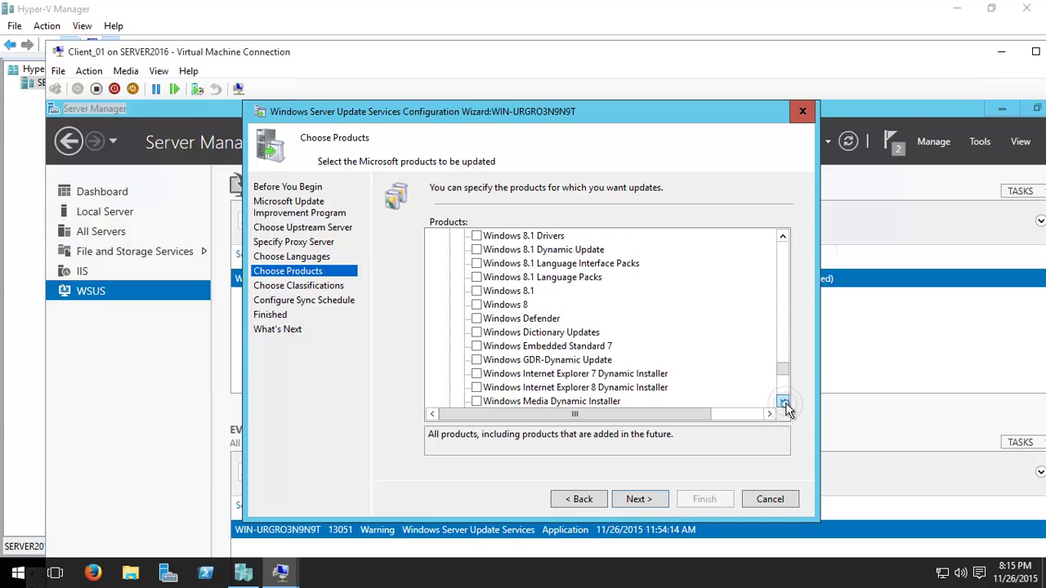
pyautogui.click(783, 402)
pyautogui.click(783, 402)
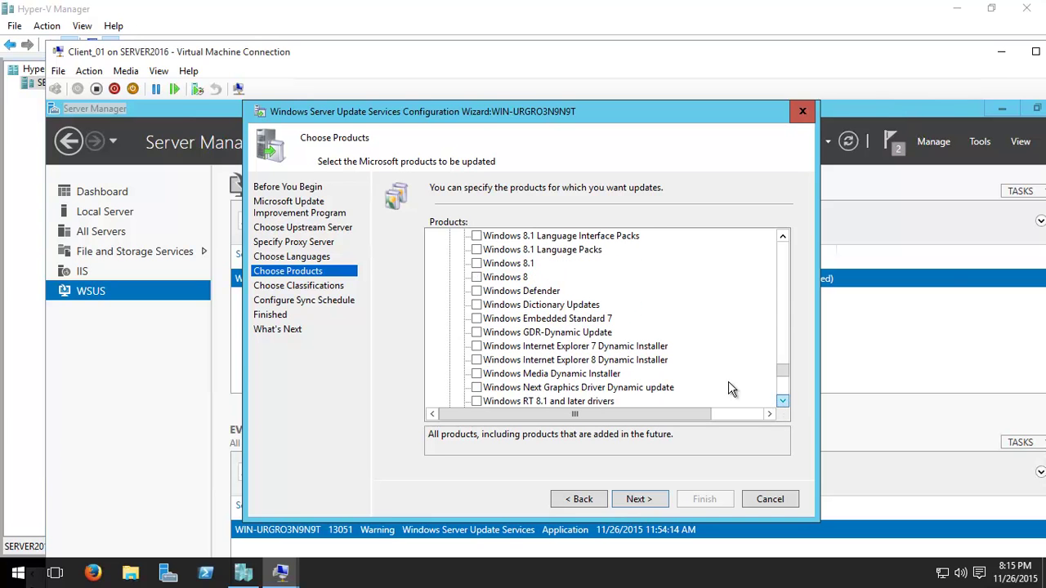
pyautogui.doubleClick(783, 404)
pyautogui.doubleClick(783, 404)
pyautogui.doubleClick(783, 403)
pyautogui.doubleClick(783, 404)
pyautogui.doubleClick(783, 403)
pyautogui.doubleClick(783, 403)
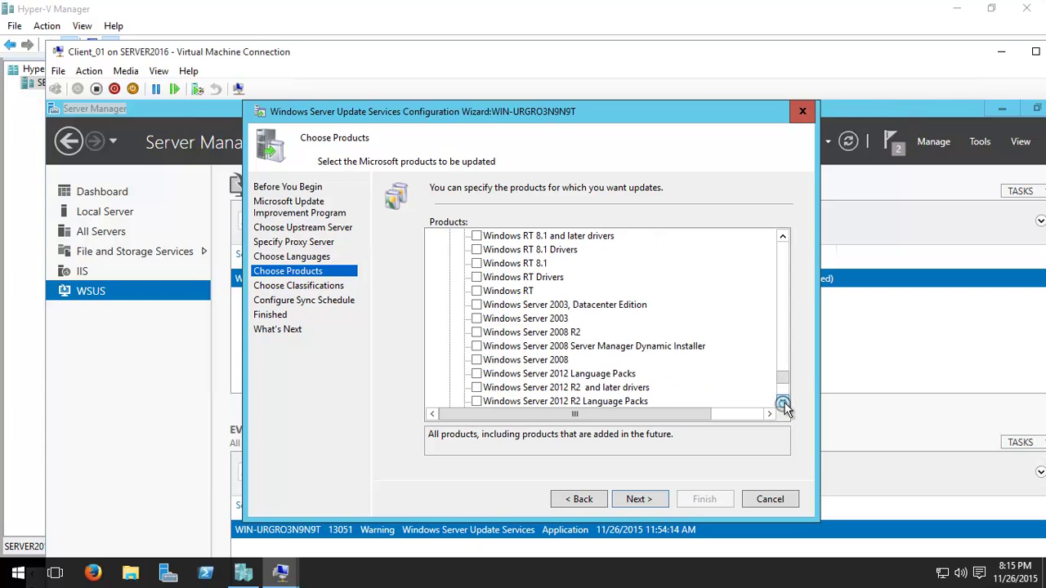
pyautogui.doubleClick(783, 404)
pyautogui.moveTo(785, 384); pyautogui.dragTo(783, 395)
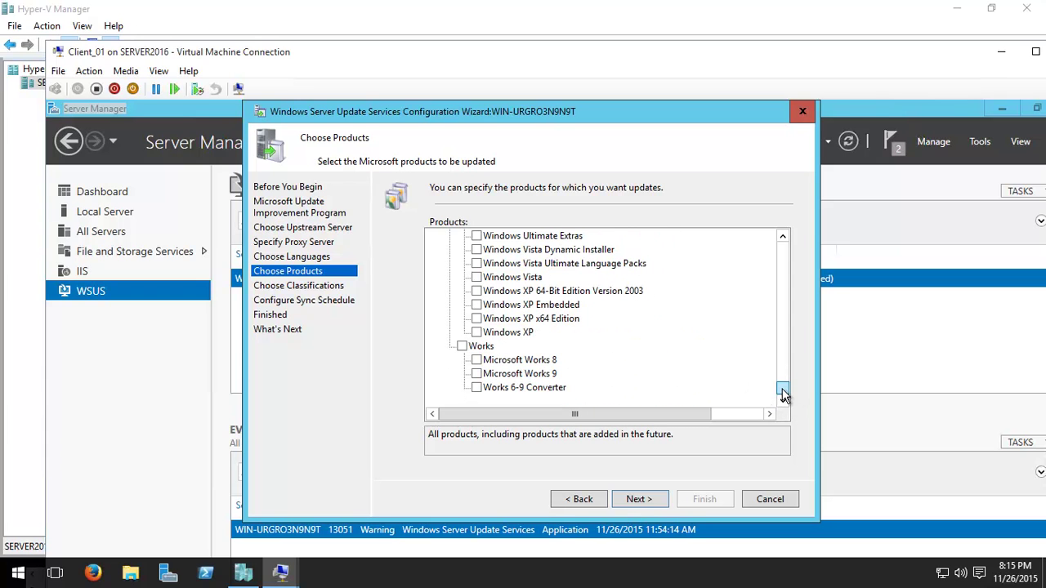
# Add the Updates classification to Critical, Definition and Security, and leave synchronization manual.
pyautogui.click(643, 497)
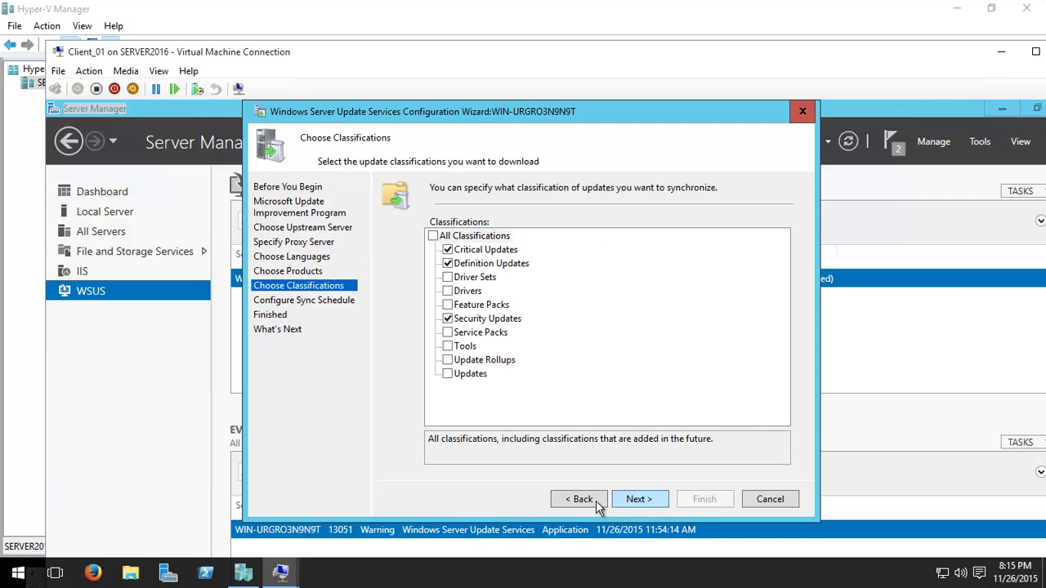
pyautogui.click(447, 374)
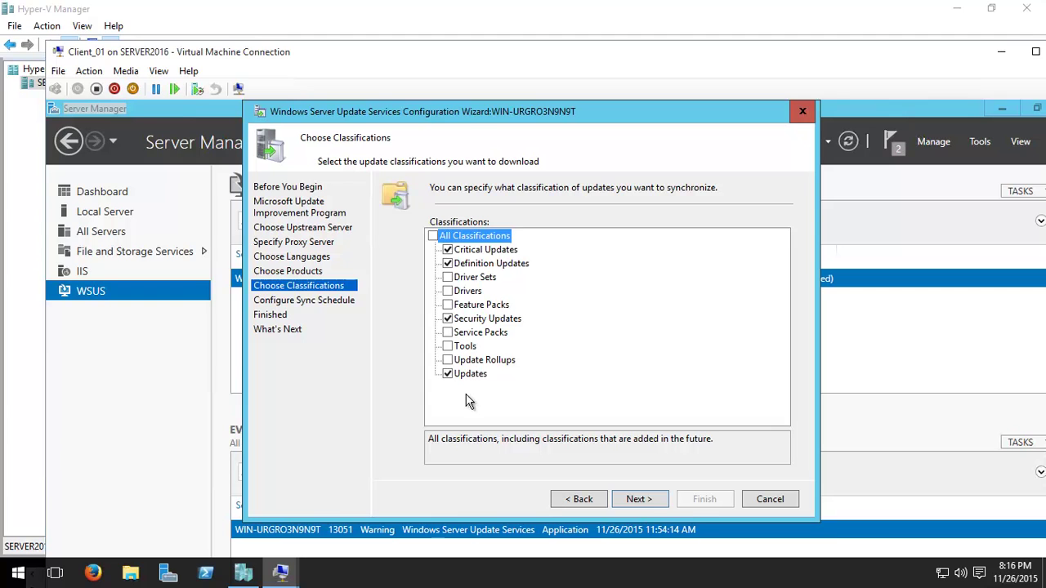
pyautogui.click(639, 499)
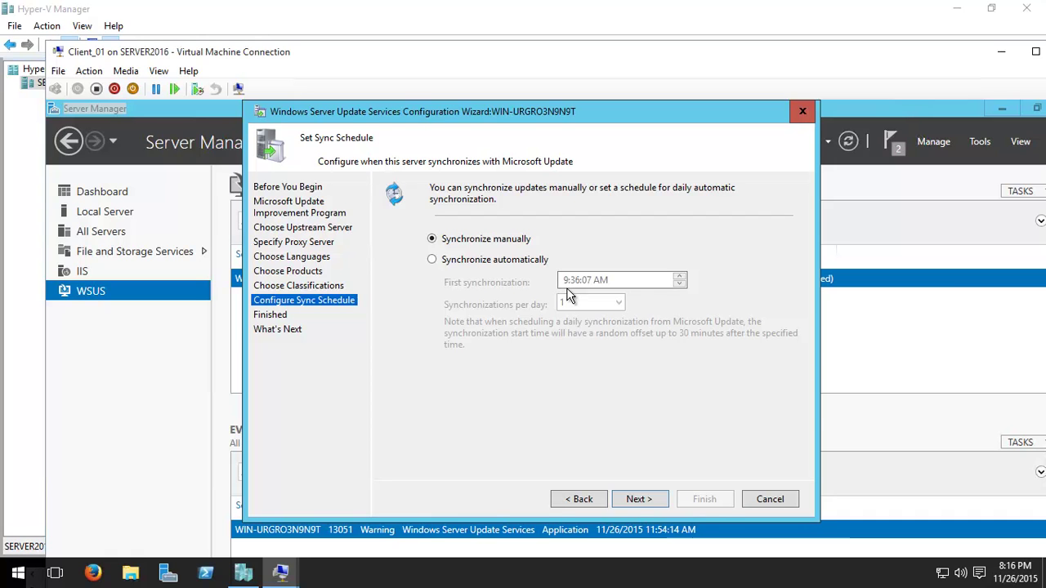
pyautogui.click(642, 505)
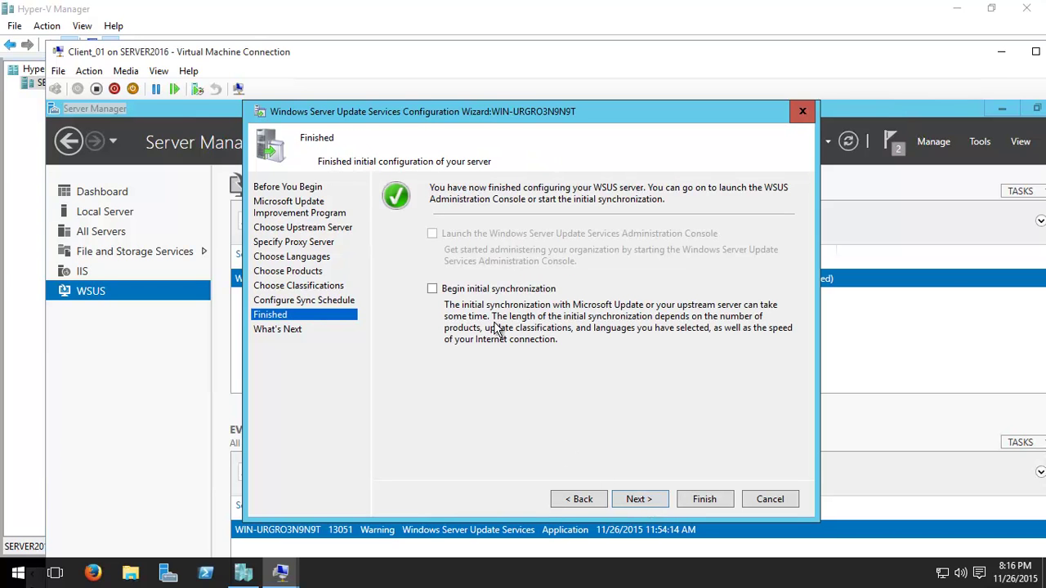
# Tick 'Begin initial synchronization' and finish the WSUS Configuration Wizard.
pyautogui.click(433, 291)
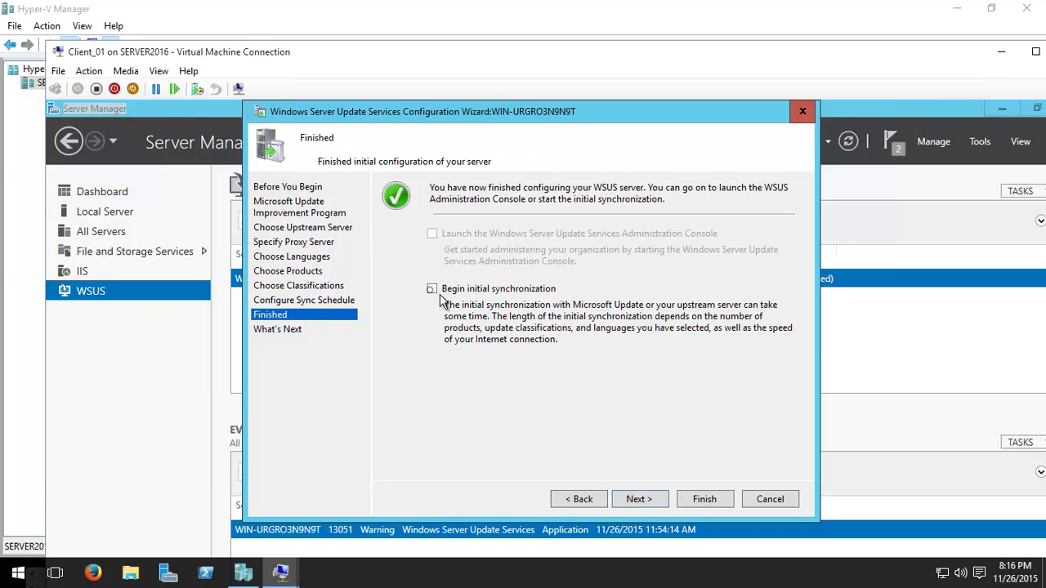
pyautogui.click(641, 502)
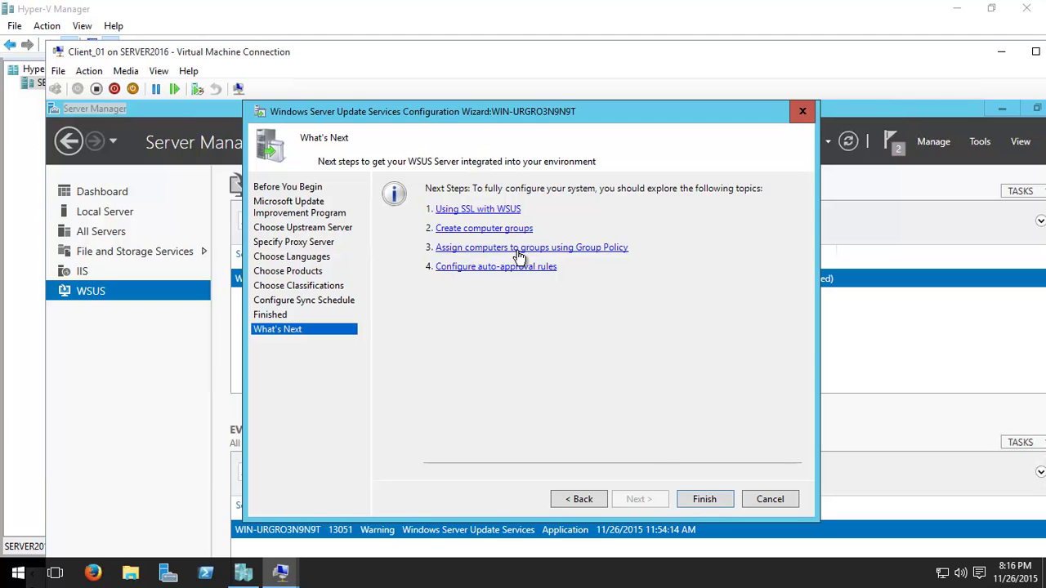
pyautogui.click(703, 498)
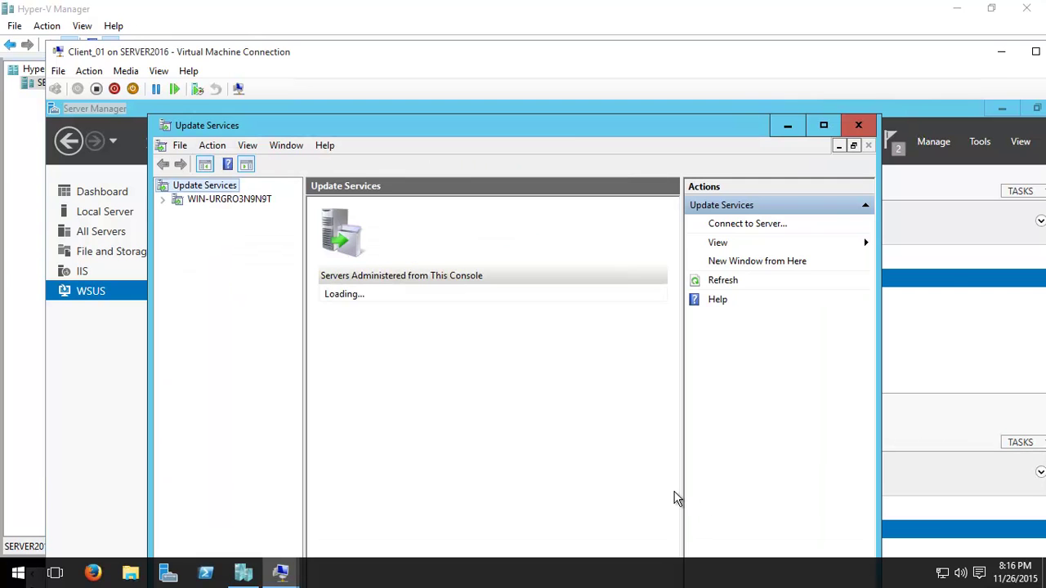
# Maximise the Update Services console, expand the server's Updates and All Computers groups, then view Options.
pyautogui.doubleClick(570, 128)
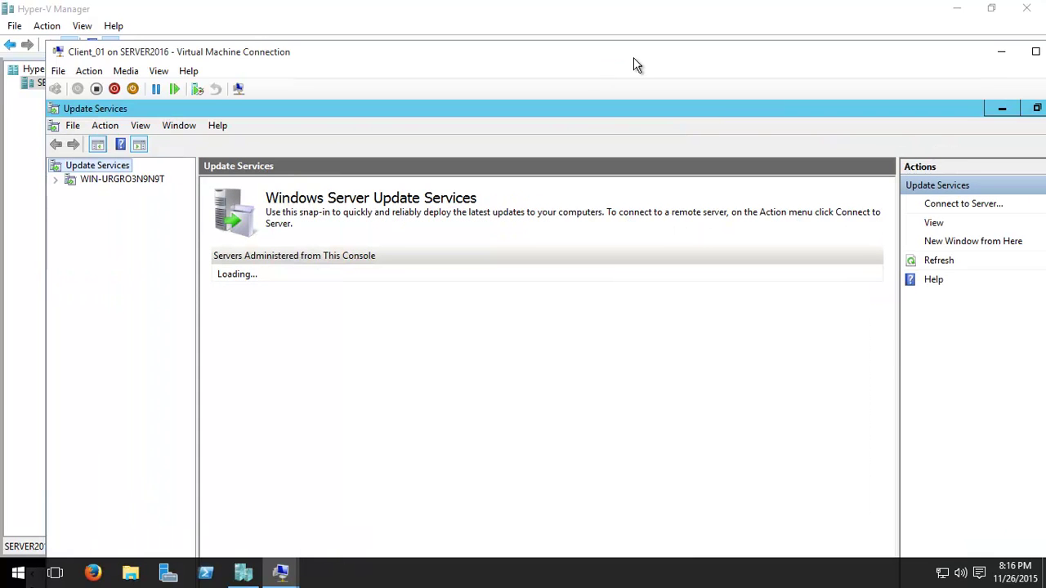
pyautogui.click(96, 180)
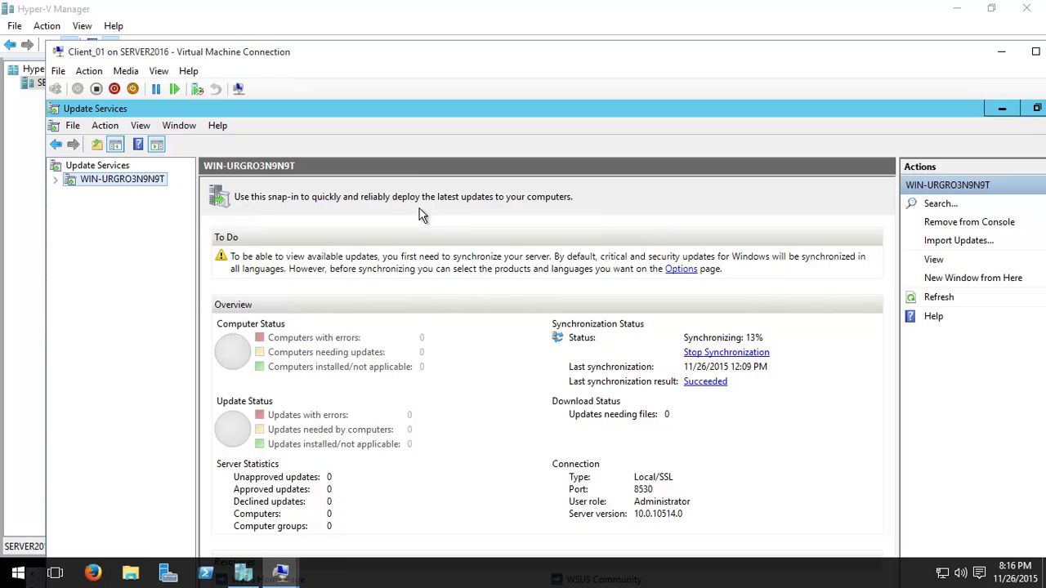
pyautogui.click(54, 182)
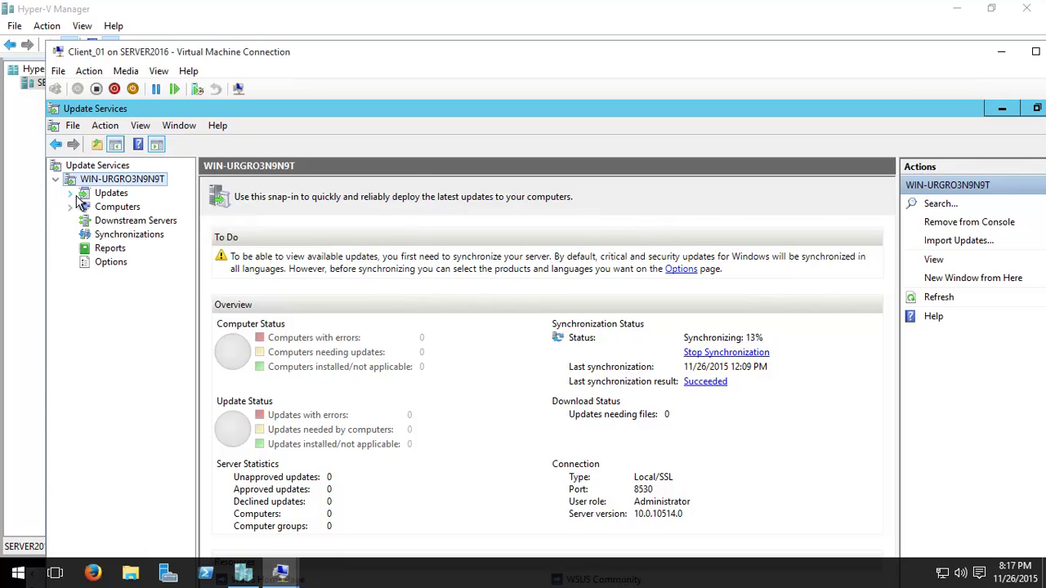
pyautogui.click(73, 194)
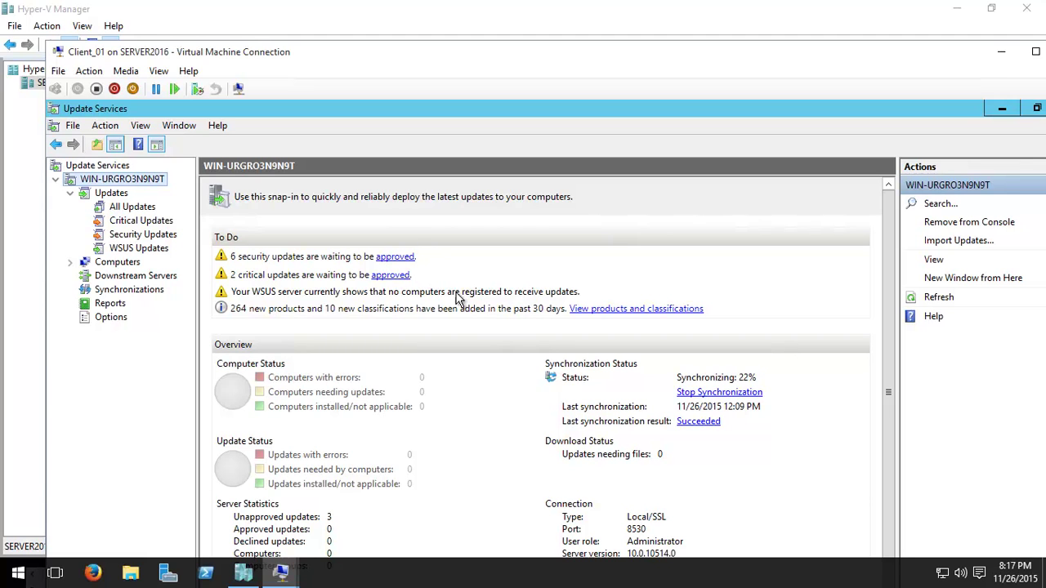
pyautogui.click(70, 262)
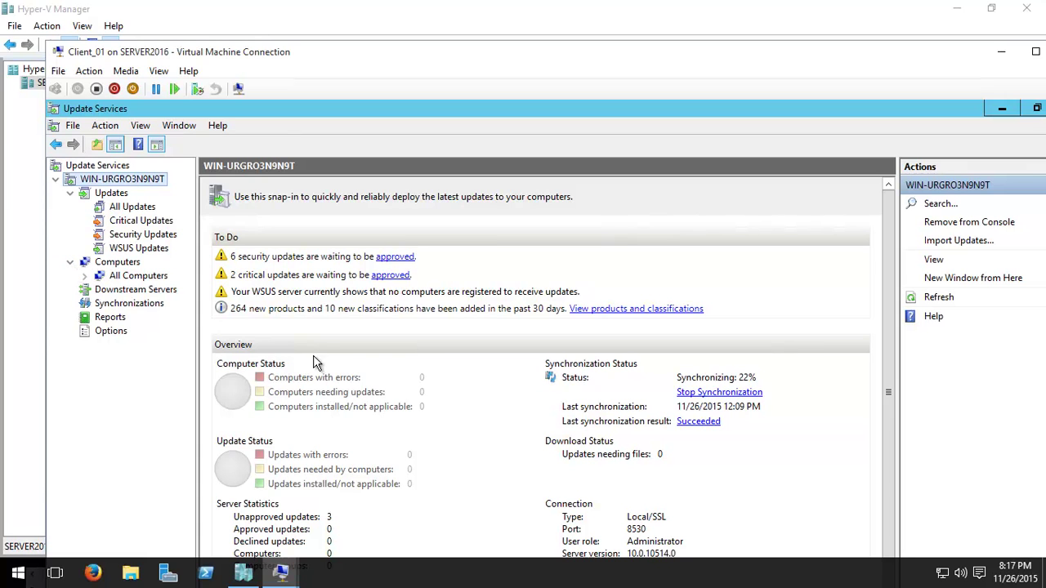
pyautogui.click(85, 275)
pyautogui.click(110, 345)
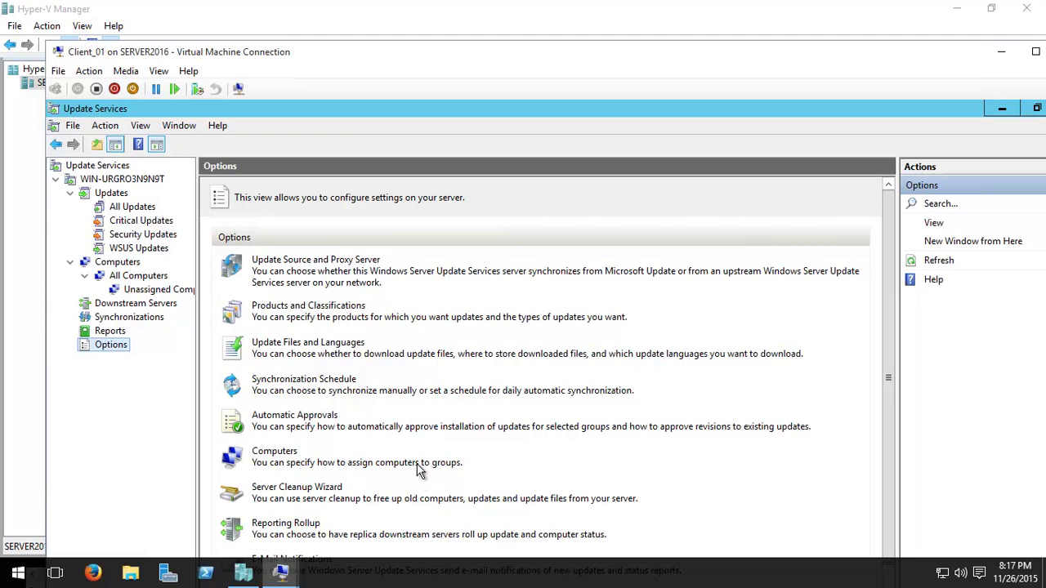
# Look at the Automatic Approvals settings and close them without changes.
pyautogui.click(309, 428)
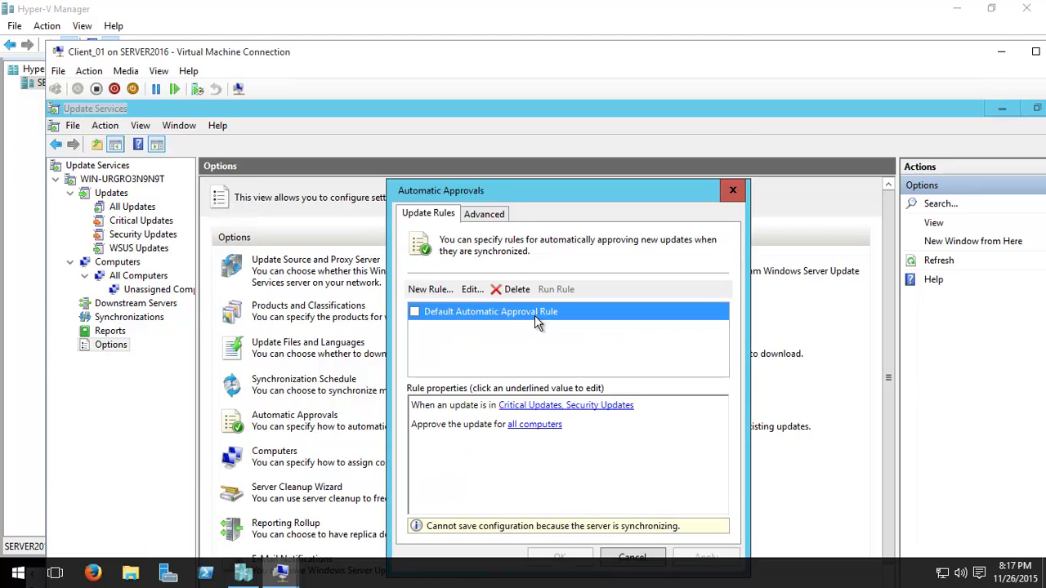
pyautogui.click(733, 192)
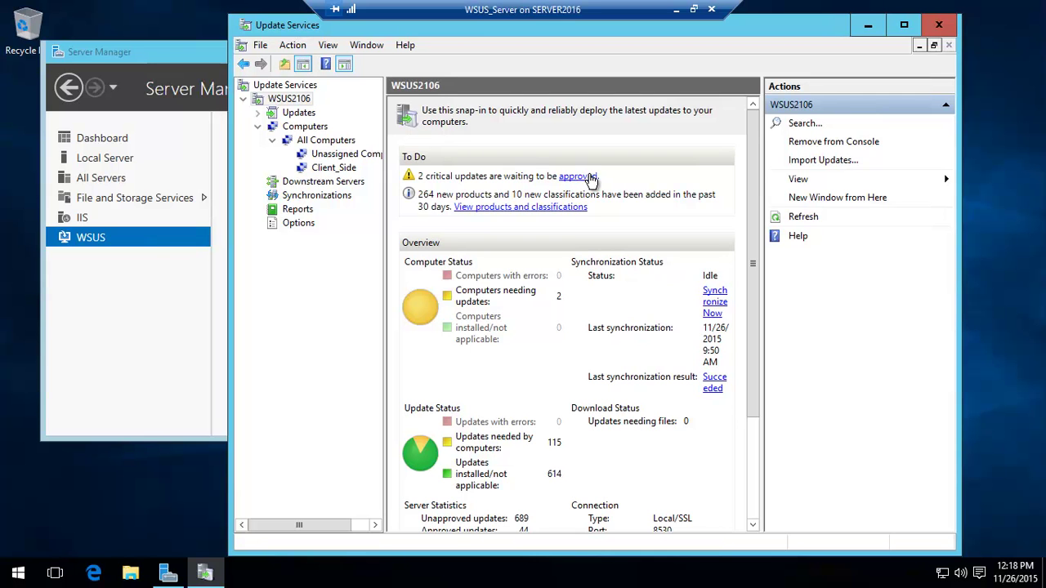
# Select cumulative update KB3120677 from the critical updates awaiting approval and start approving it.
pyautogui.click(588, 178)
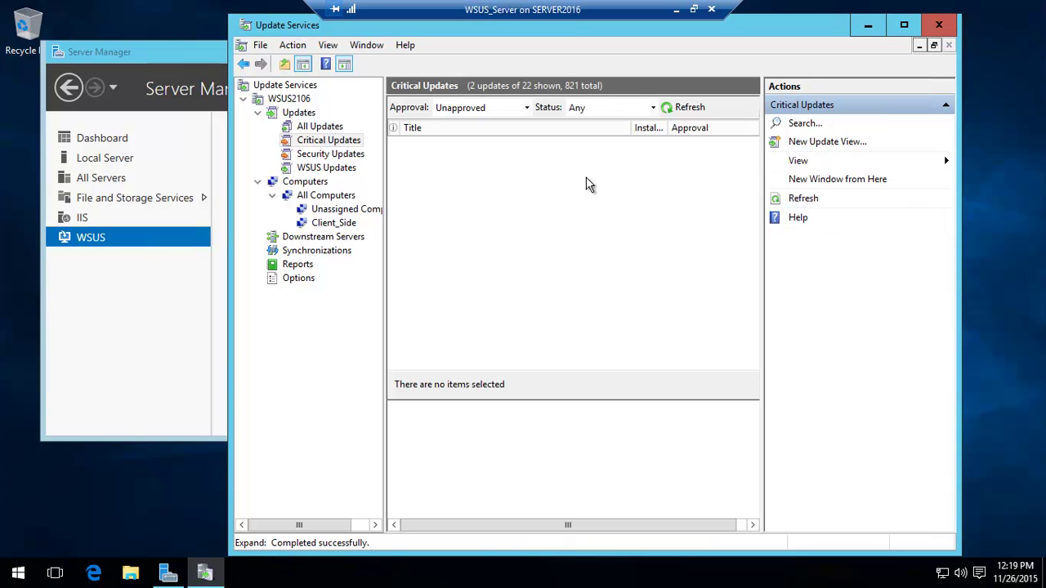
pyautogui.click(454, 145)
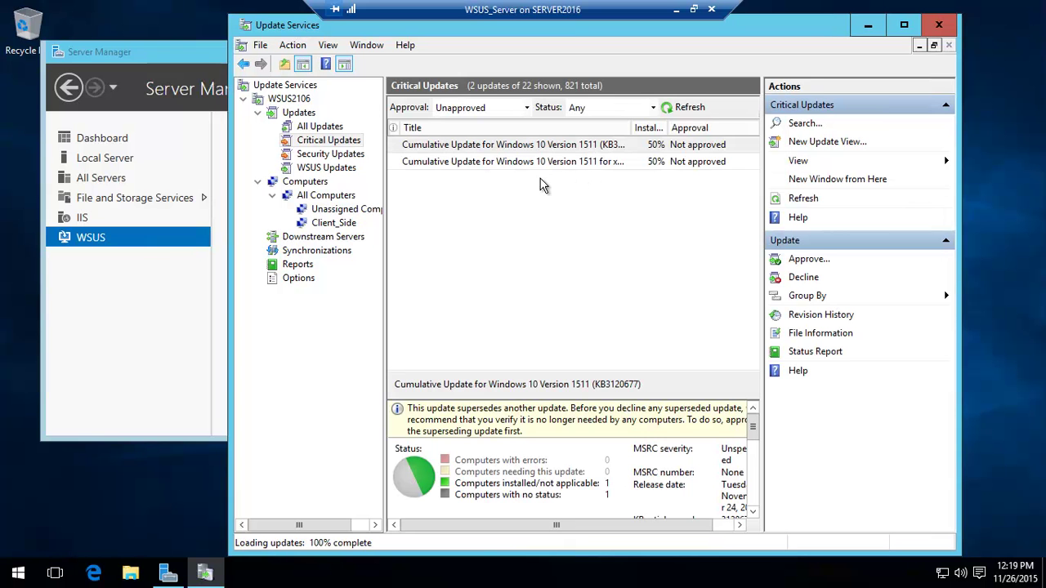
pyautogui.click(804, 261)
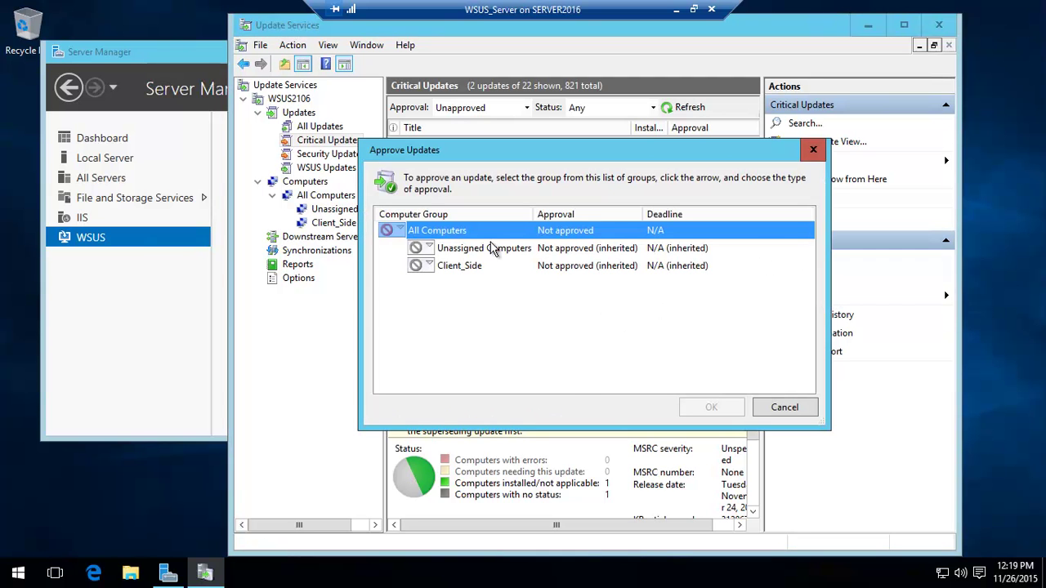
pyautogui.click(398, 230)
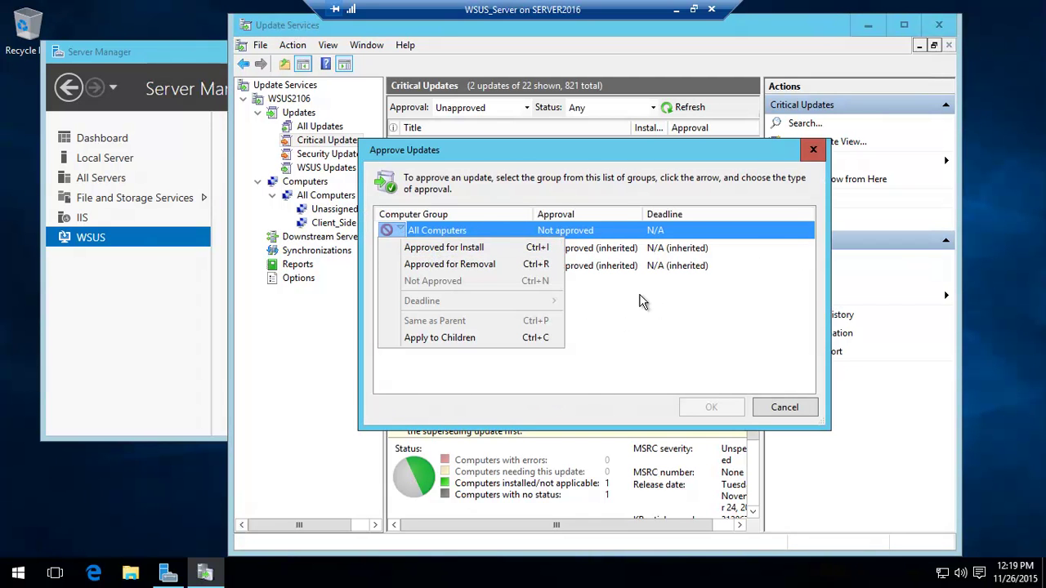
pyautogui.click(647, 319)
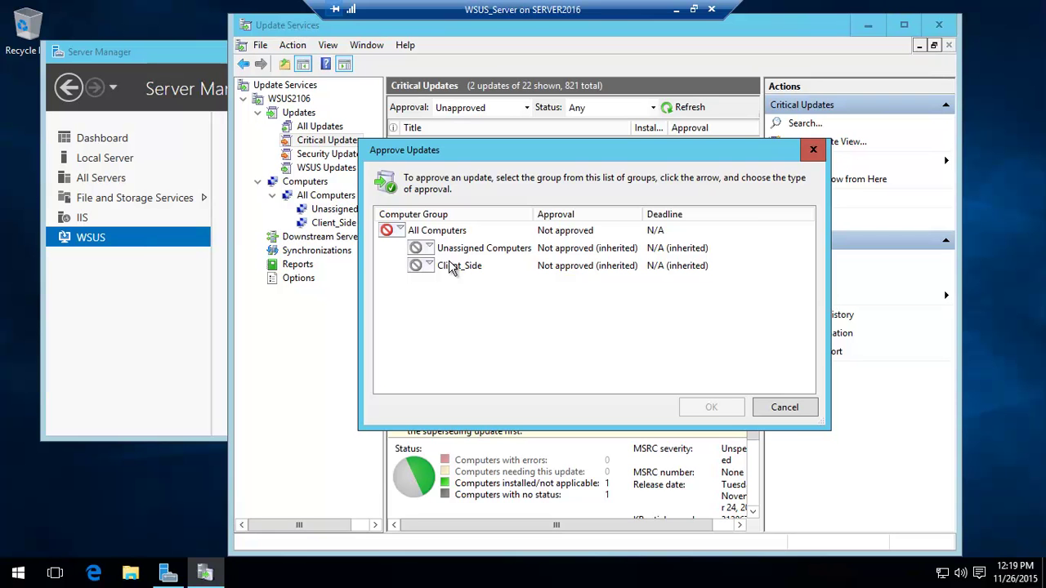
# Approve KB3120677 for install on All Computers, Unassigned Computers and Client_Side.
pyautogui.click(400, 231)
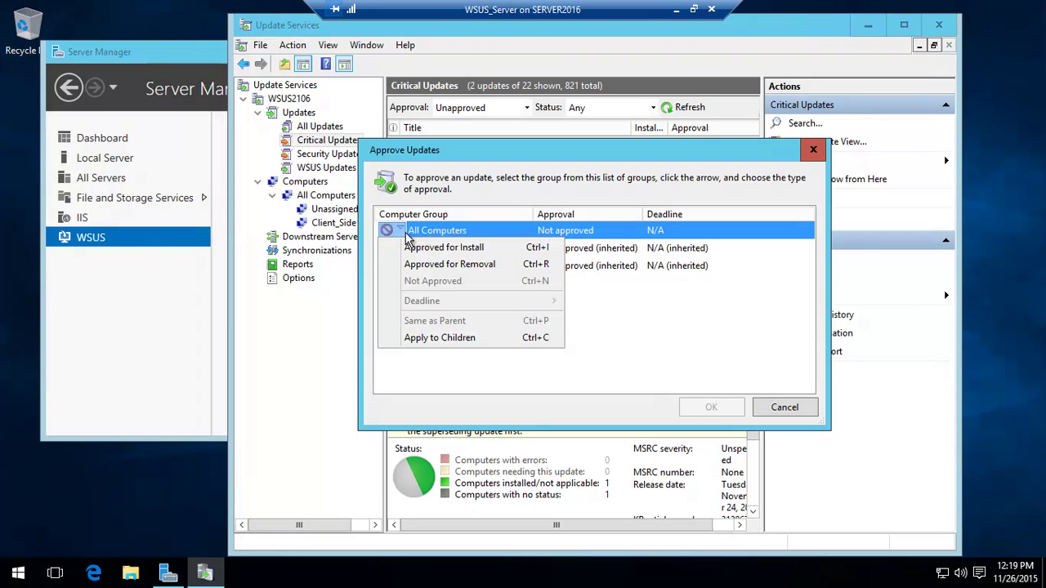
pyautogui.click(425, 249)
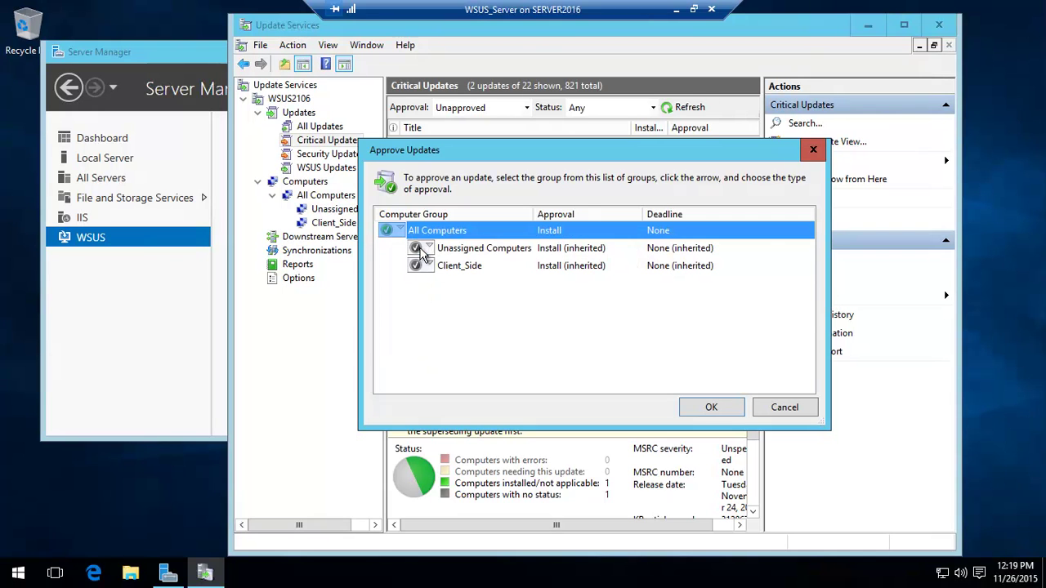
pyautogui.click(430, 248)
pyautogui.click(452, 268)
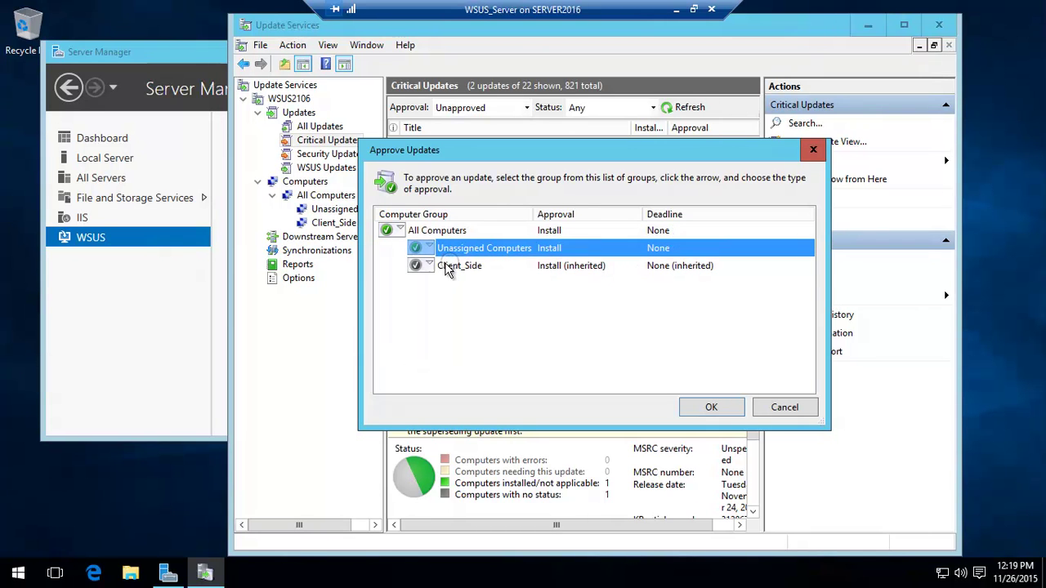
pyautogui.click(429, 265)
pyautogui.click(460, 284)
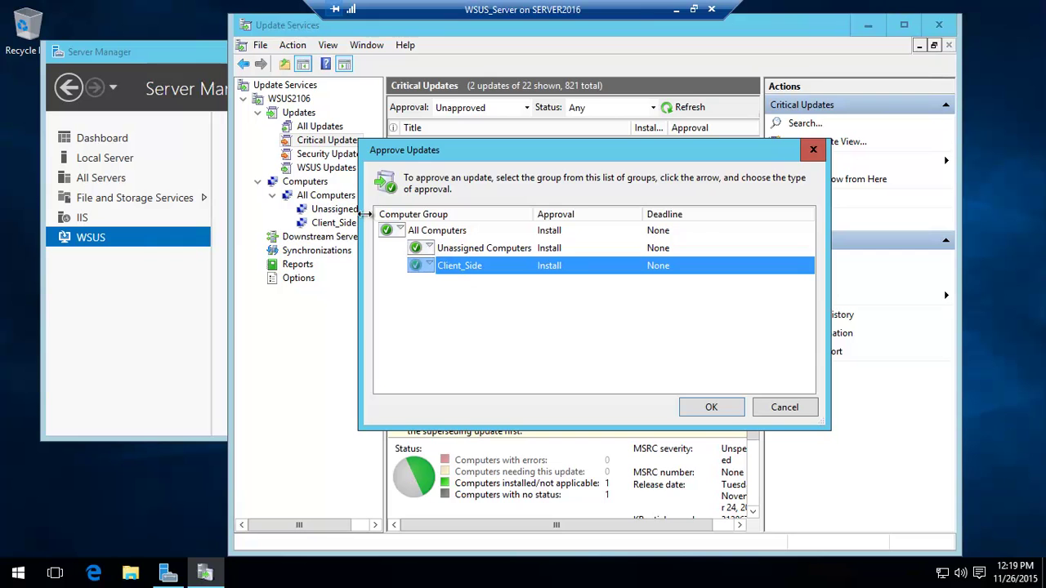
pyautogui.click(712, 408)
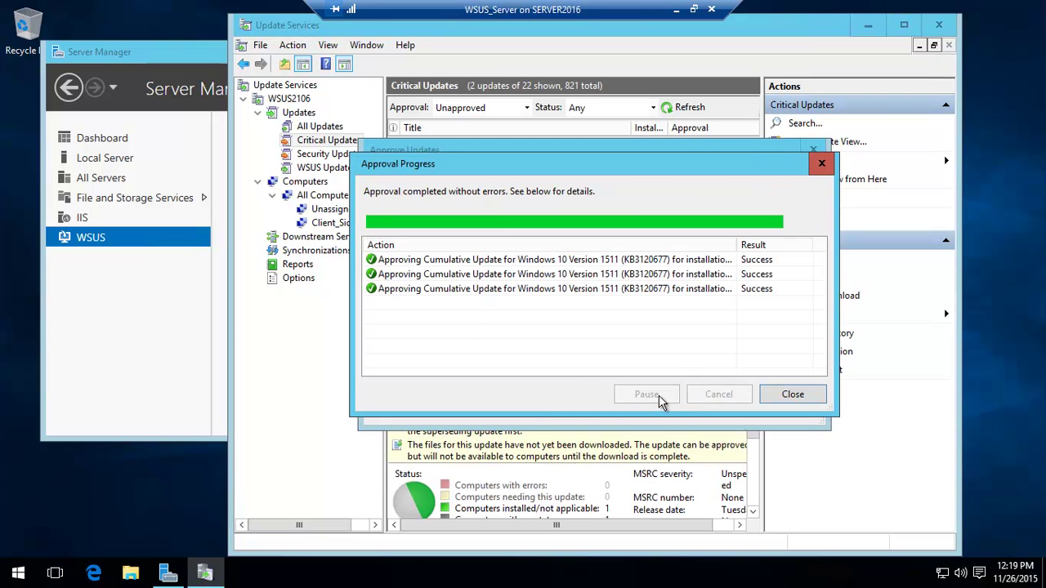
pyautogui.click(795, 395)
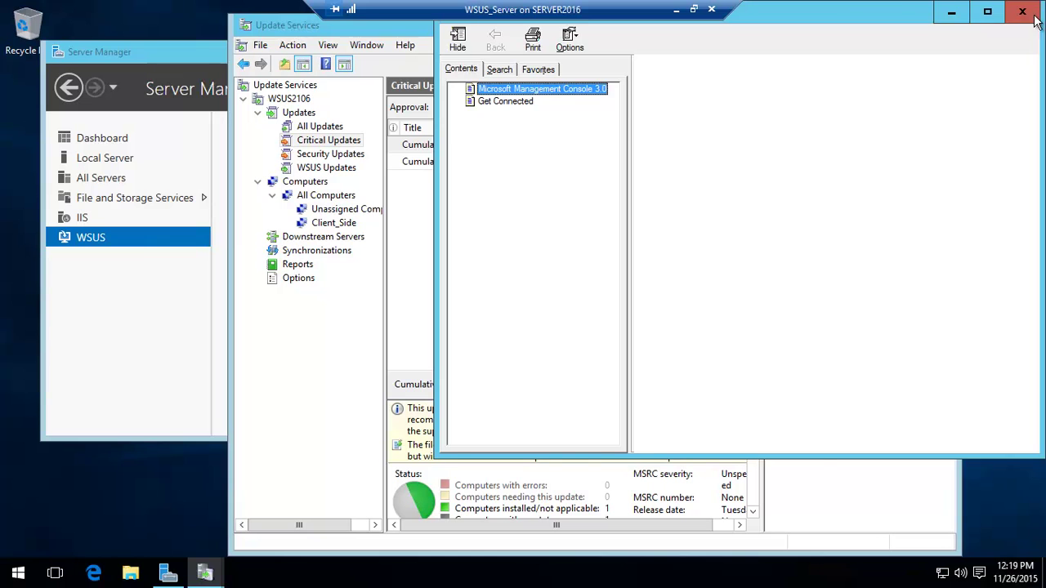
pyautogui.click(1022, 12)
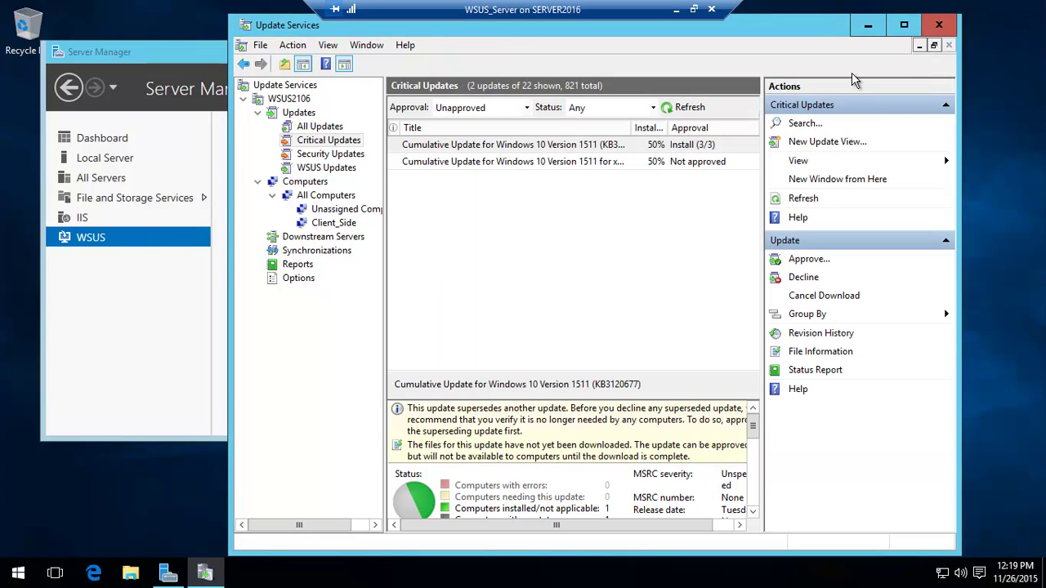
# Return to the WSUS2106 overview and open the remaining x64 critical update awaiting approval.
pyautogui.rightClick(316, 199)
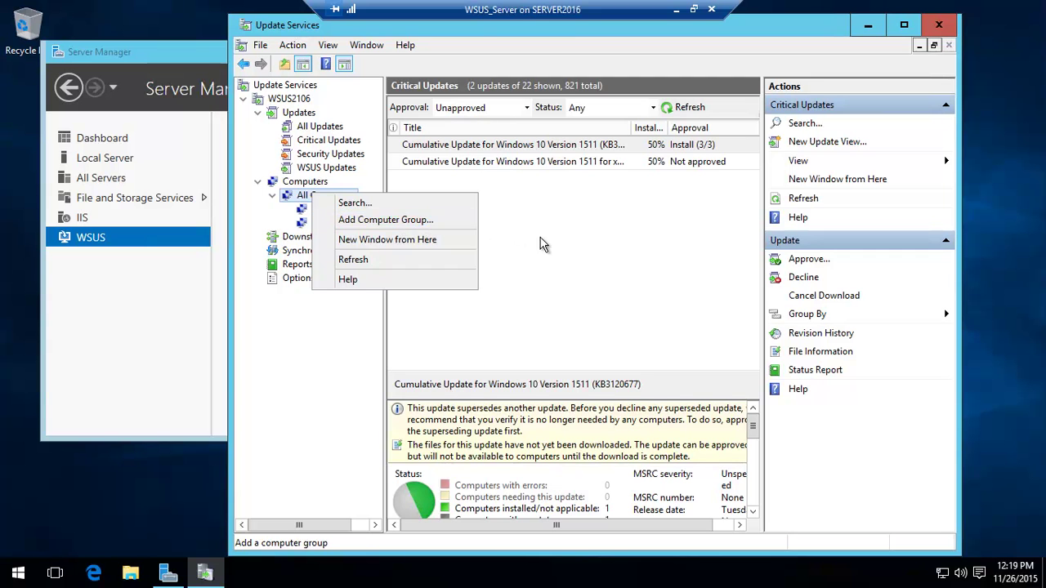
pyautogui.click(450, 236)
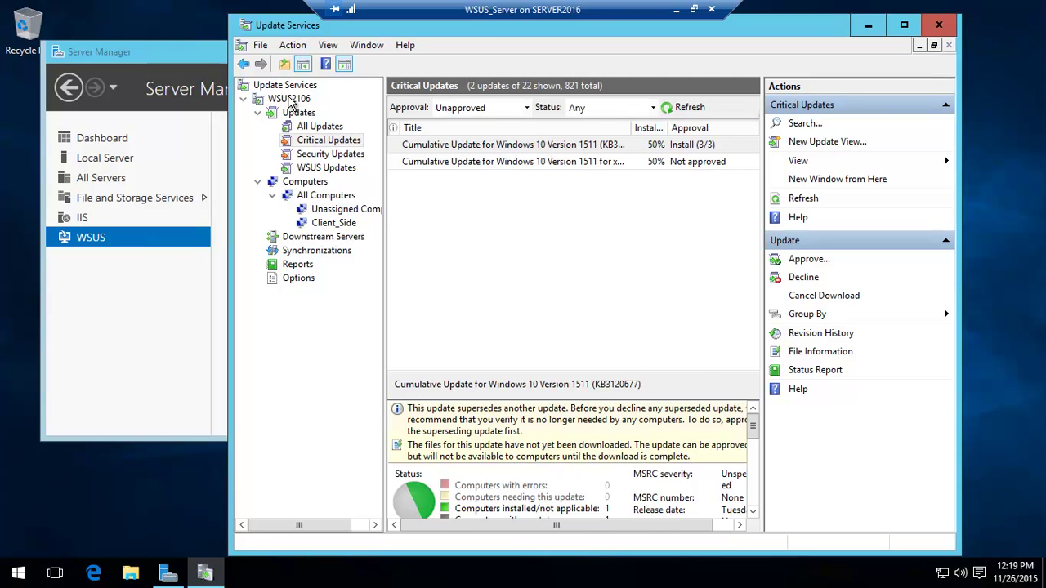
pyautogui.click(291, 98)
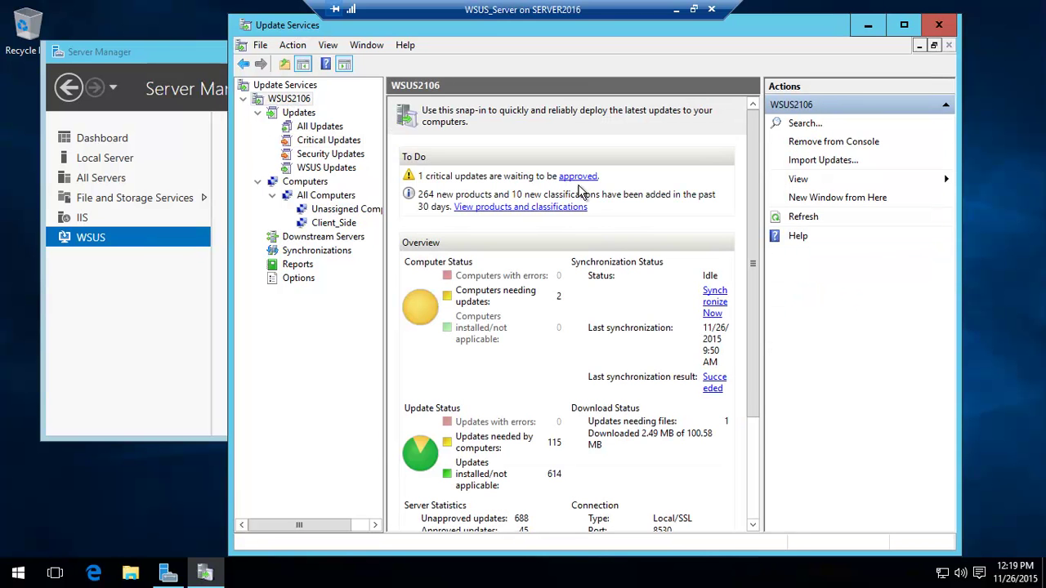
pyautogui.click(586, 181)
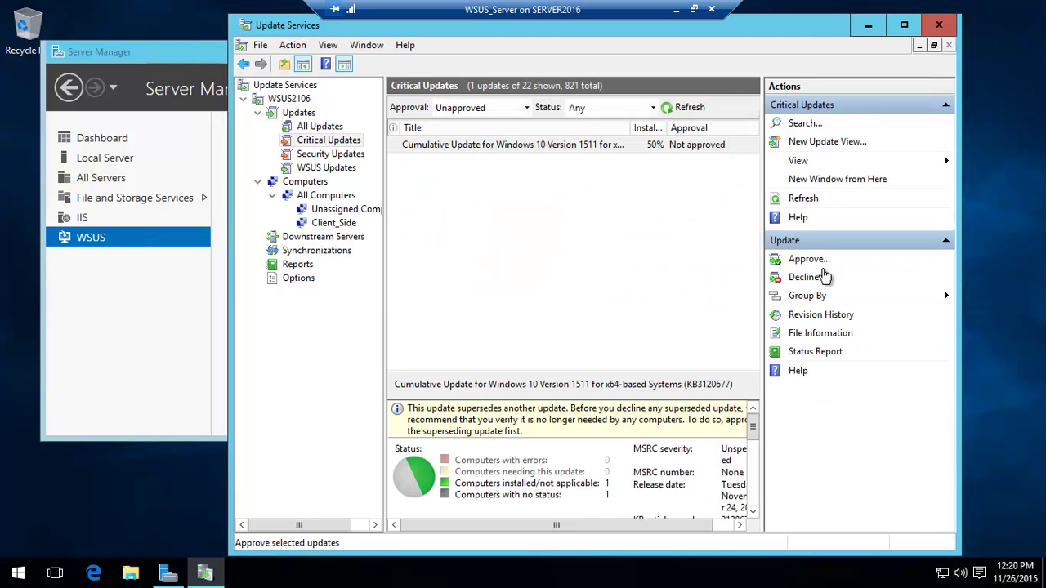
# Approve the x64 KB3120677 update for install on All Computers, Unassigned Computers and Client_Side.
pyautogui.click(811, 259)
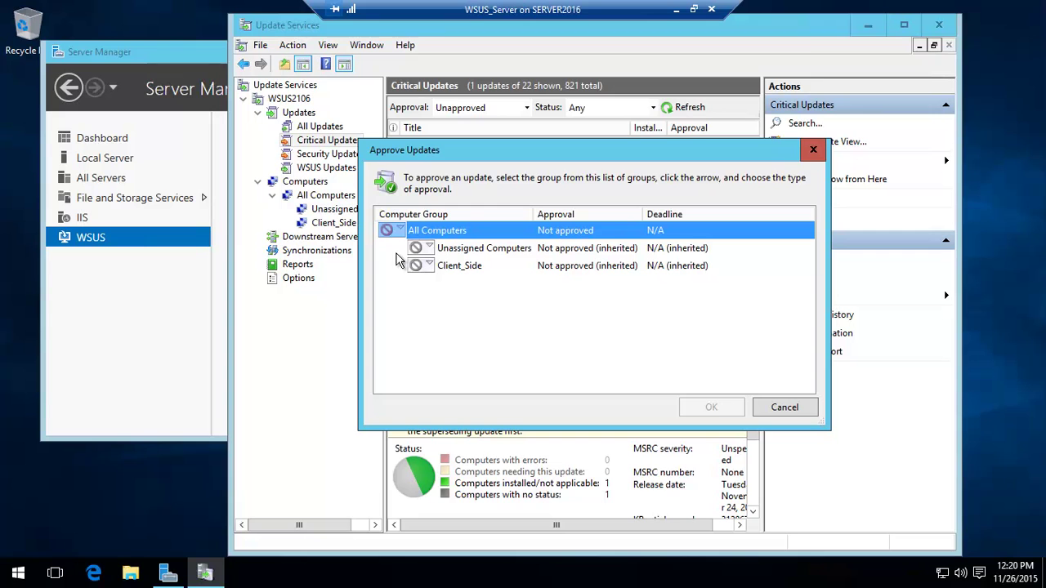
pyautogui.click(400, 231)
pyautogui.click(424, 248)
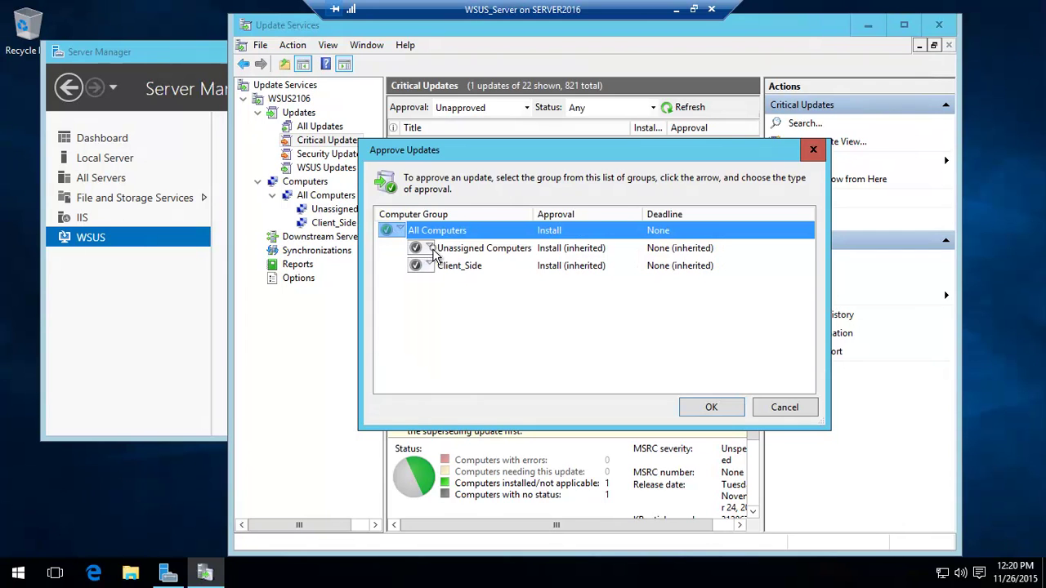
pyautogui.click(427, 250)
pyautogui.click(441, 263)
pyautogui.click(430, 266)
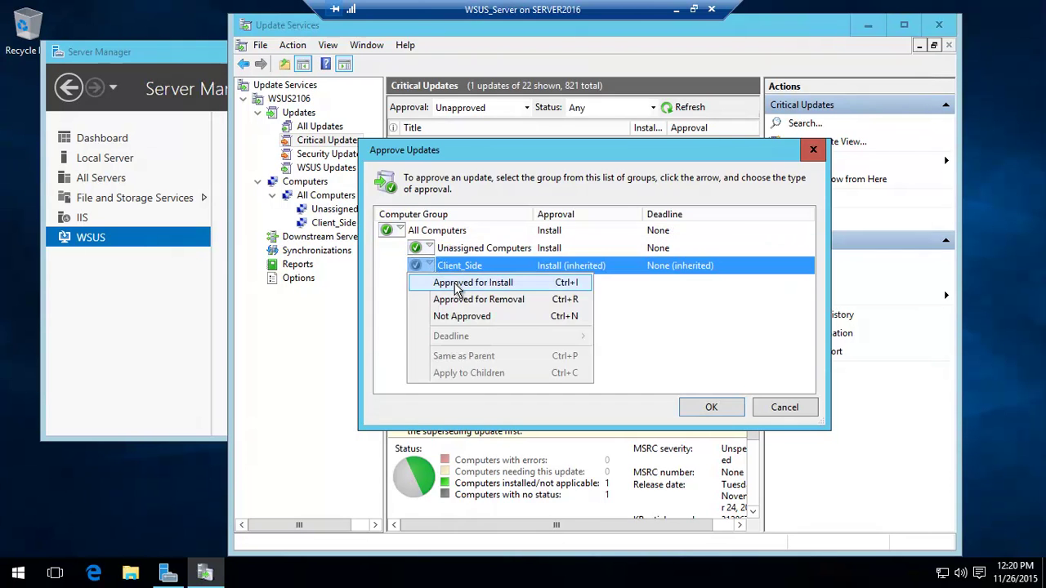
pyautogui.click(458, 283)
pyautogui.click(709, 408)
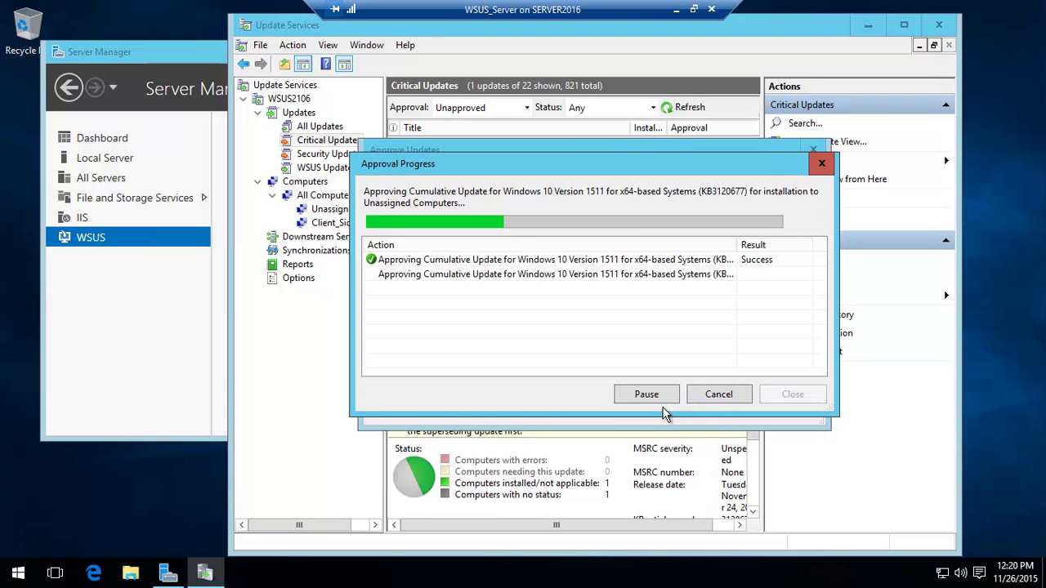
pyautogui.click(790, 396)
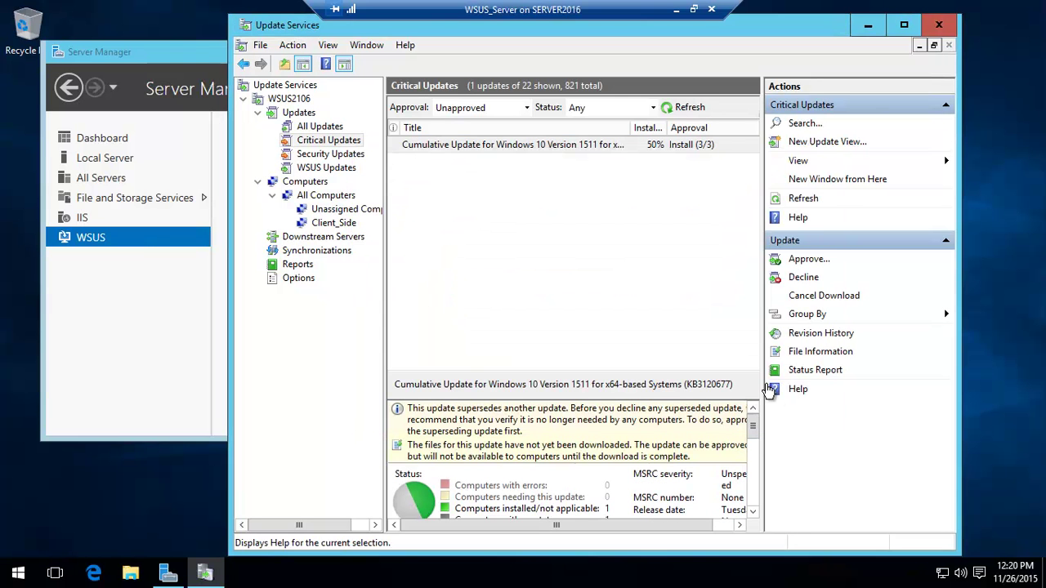
# Review the All Updates, Critical, Security and WSUS Updates lists, then minimize the console.
pyautogui.click(315, 128)
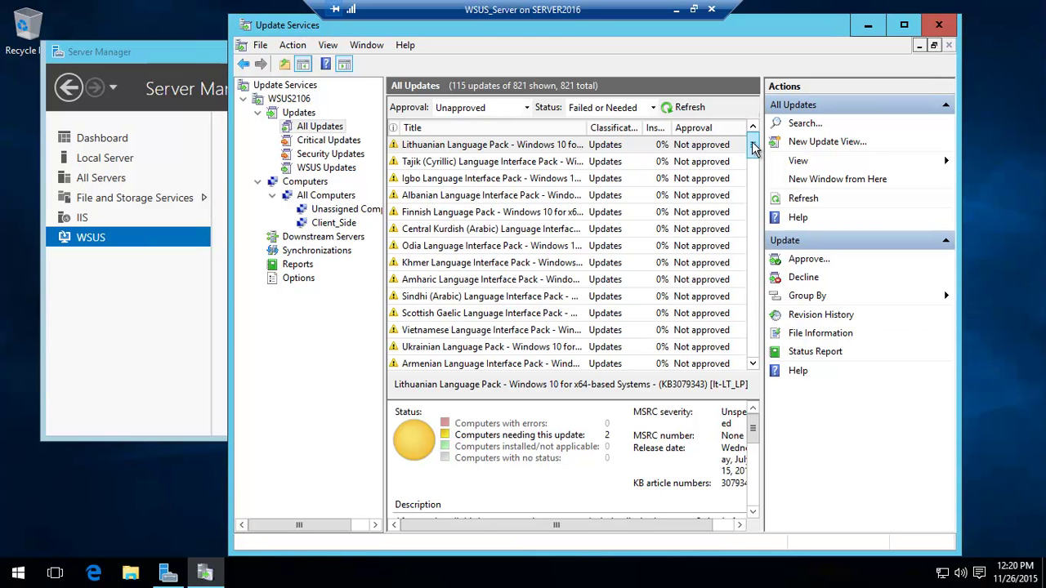
pyautogui.moveTo(754, 147)
pyautogui.mouseDown()
pyautogui.moveTo(730, 401)
pyautogui.moveTo(759, 145)
pyautogui.mouseUp()
pyautogui.click(332, 142)
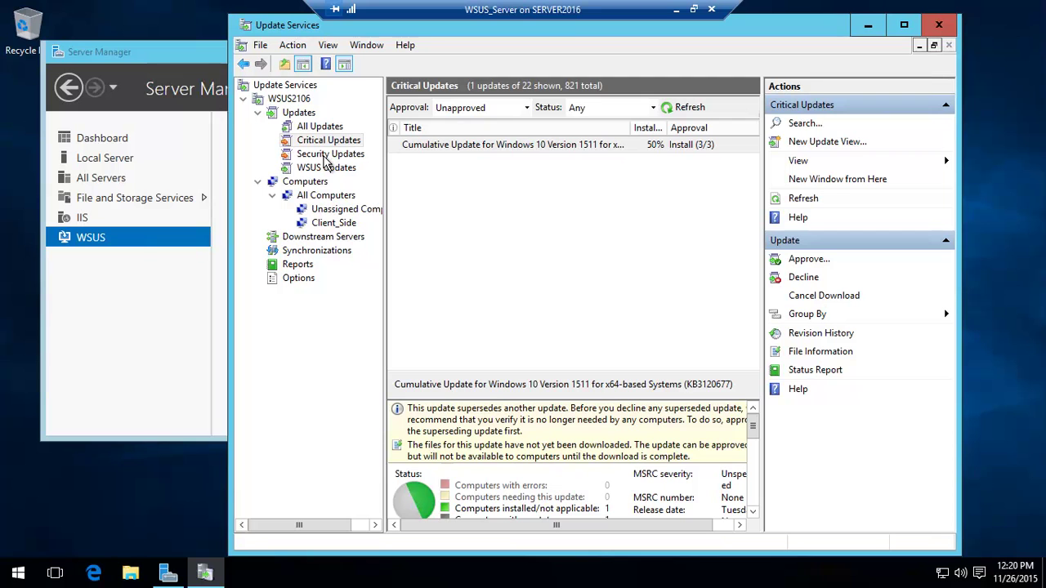
pyautogui.click(526, 108)
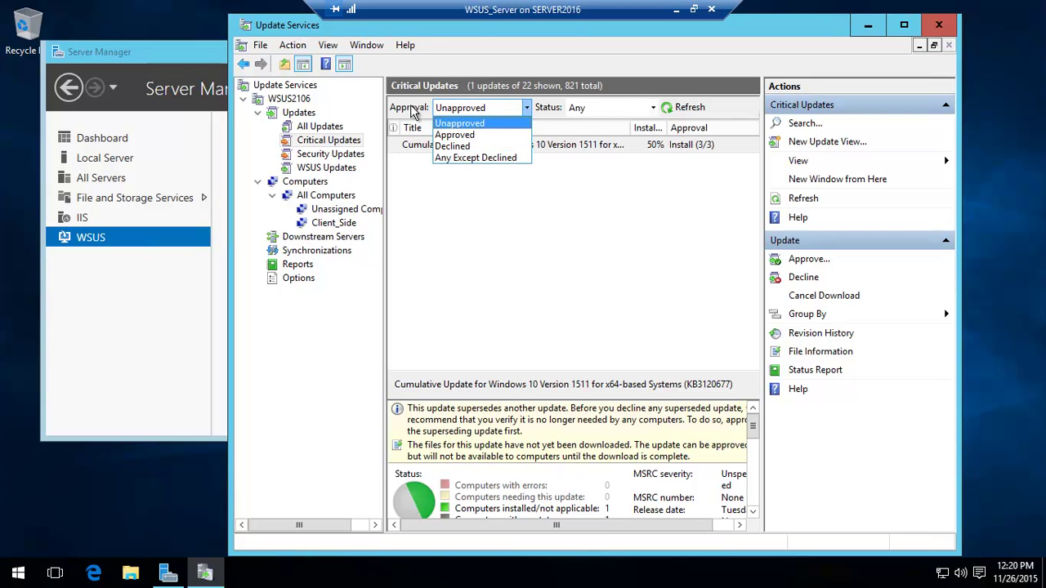
pyautogui.click(333, 162)
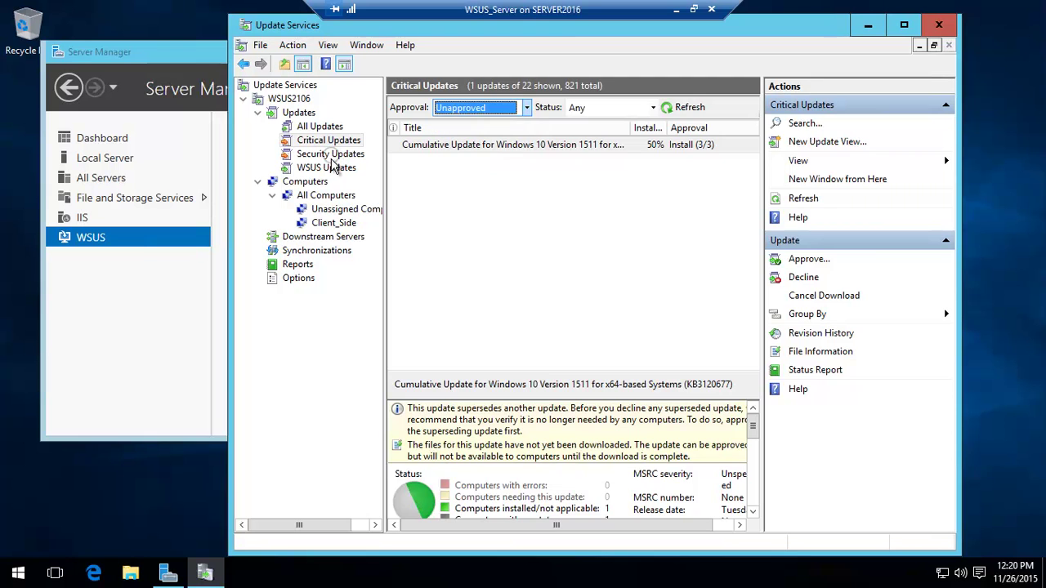
pyautogui.click(331, 155)
pyautogui.click(330, 169)
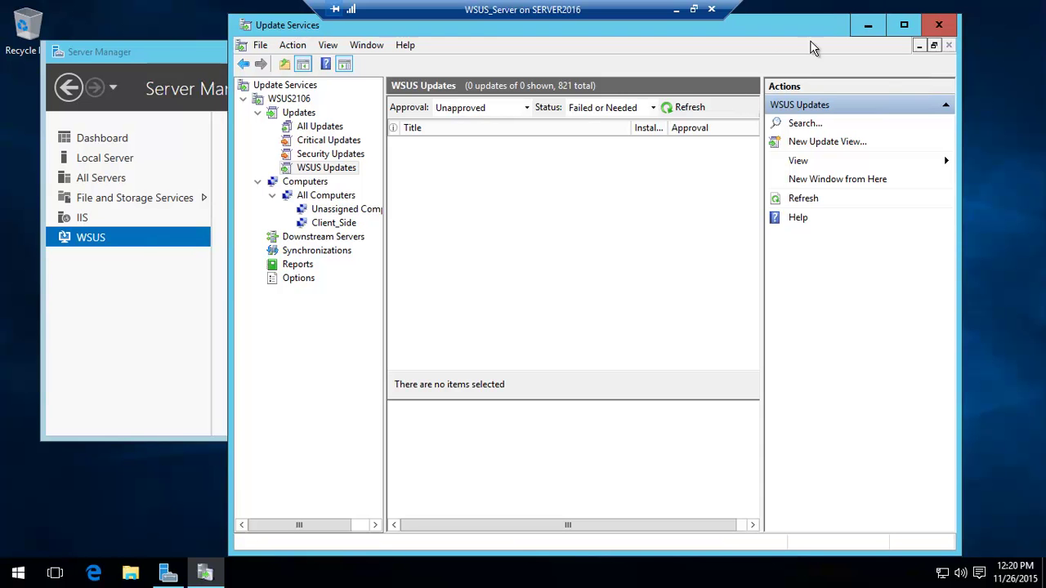
pyautogui.click(868, 27)
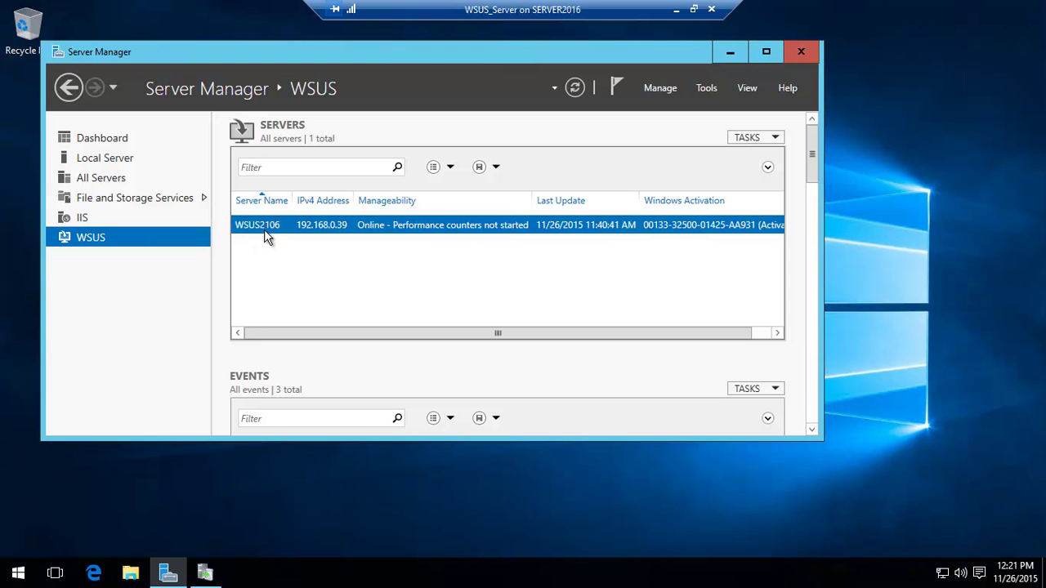
# On the Windows 10 client, launch gpedit.msc from the Start menu search.
pyautogui.click(676, 16)
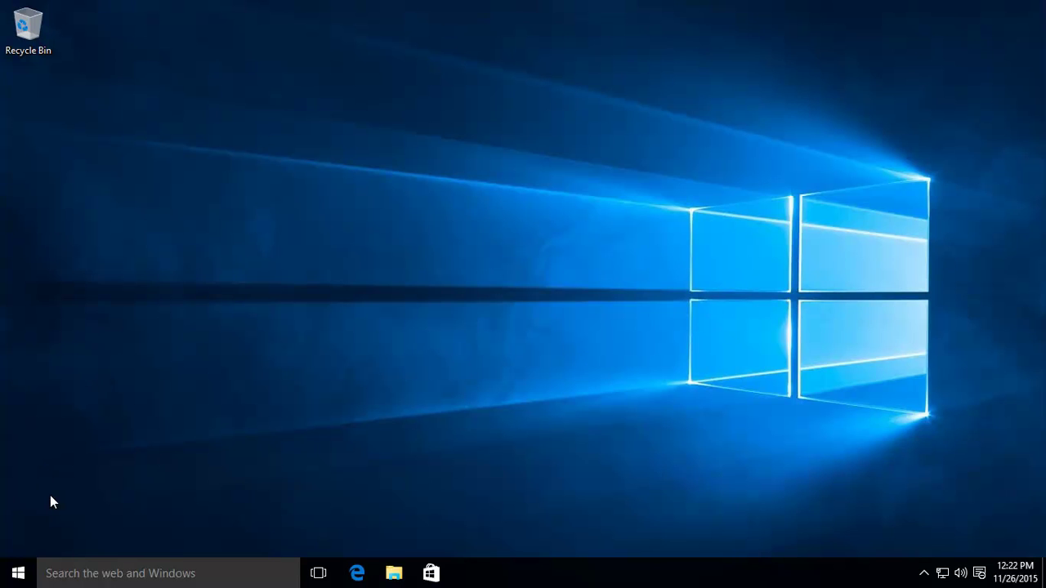
pyautogui.click(18, 574)
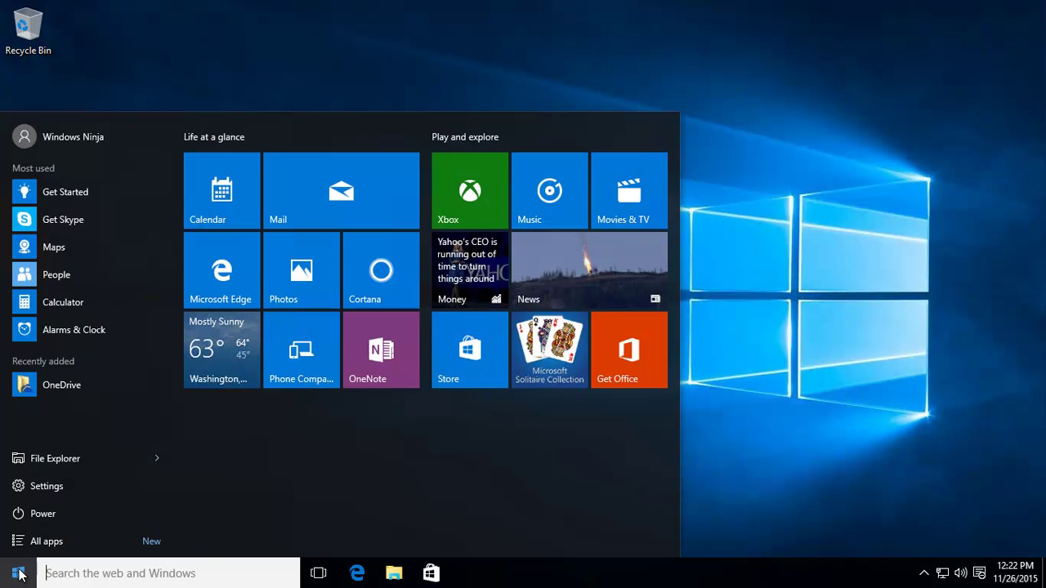
pyautogui.write('g')
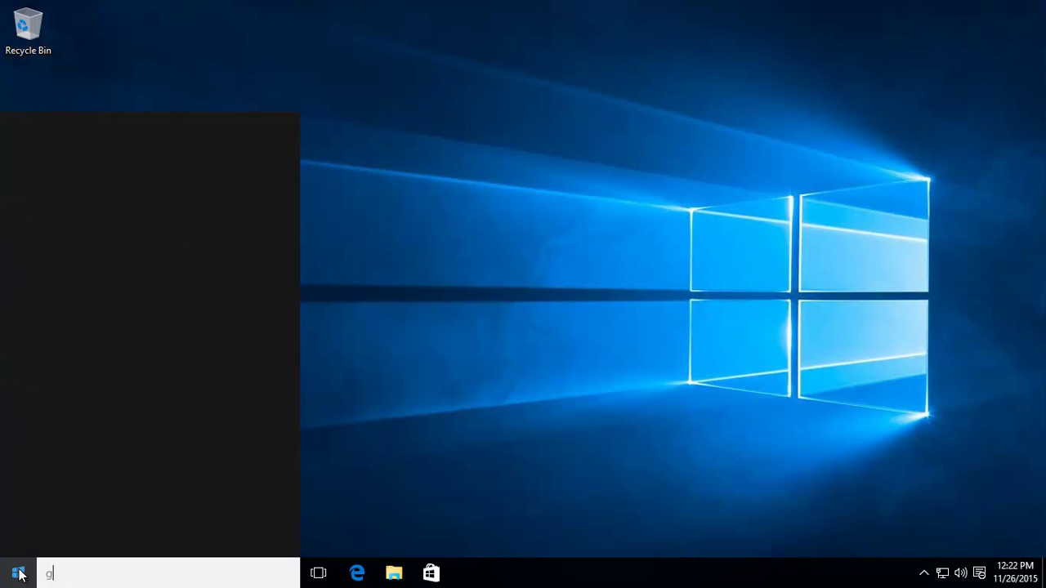
pyautogui.write('pedit.ms')
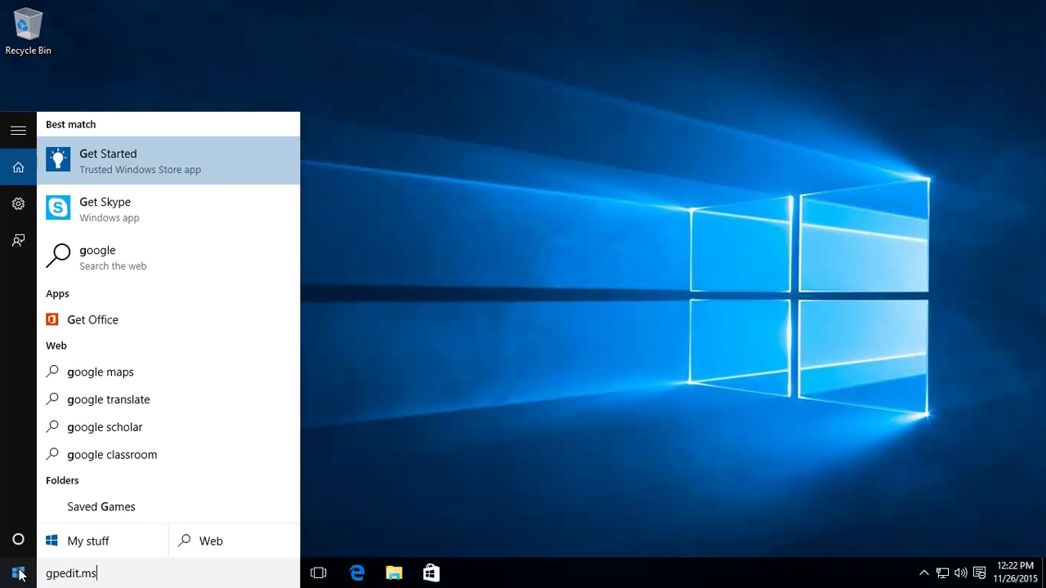
pyautogui.write('c')
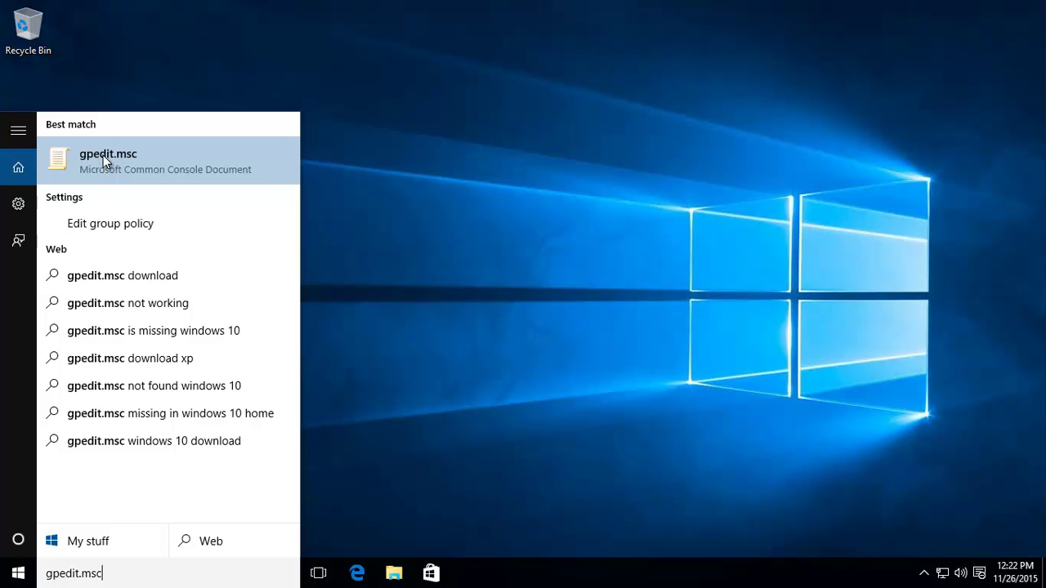
pyautogui.click(110, 157)
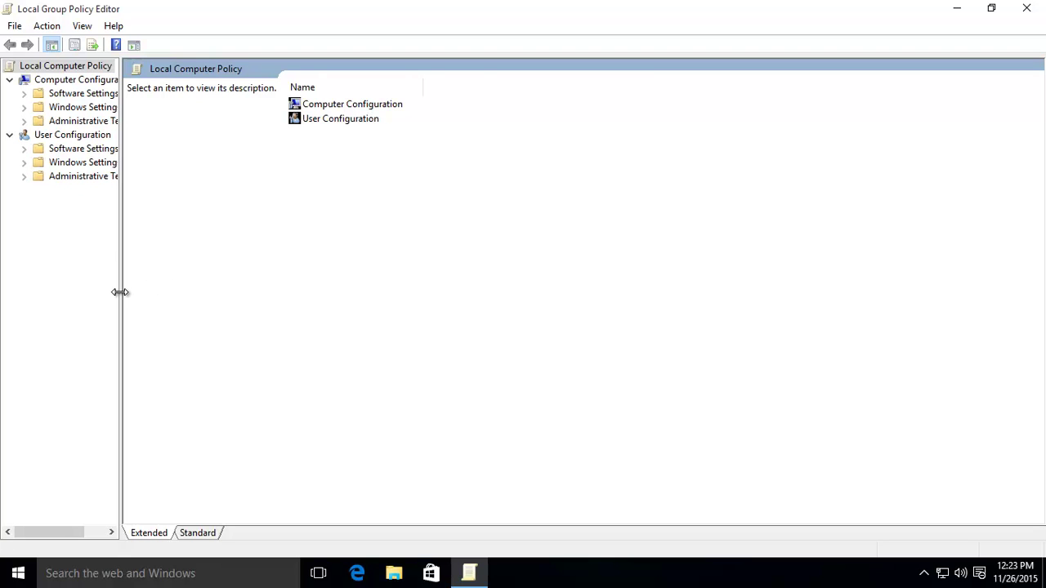
# Navigate to Computer Configuration > Administrative Templates > Windows Components > Windows Update.
pyautogui.moveTo(120, 291); pyautogui.dragTo(225, 287)
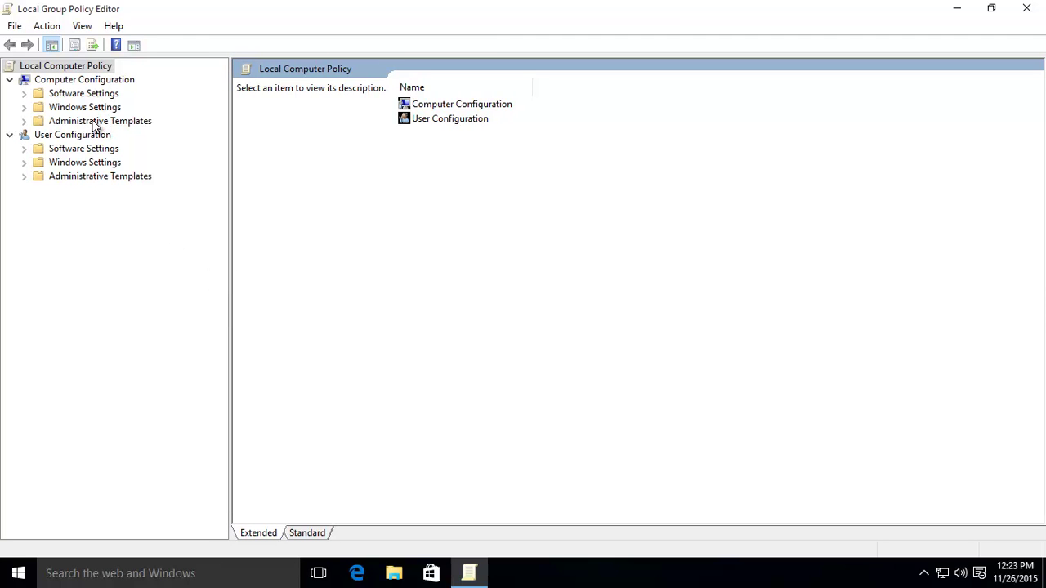
pyautogui.click(92, 123)
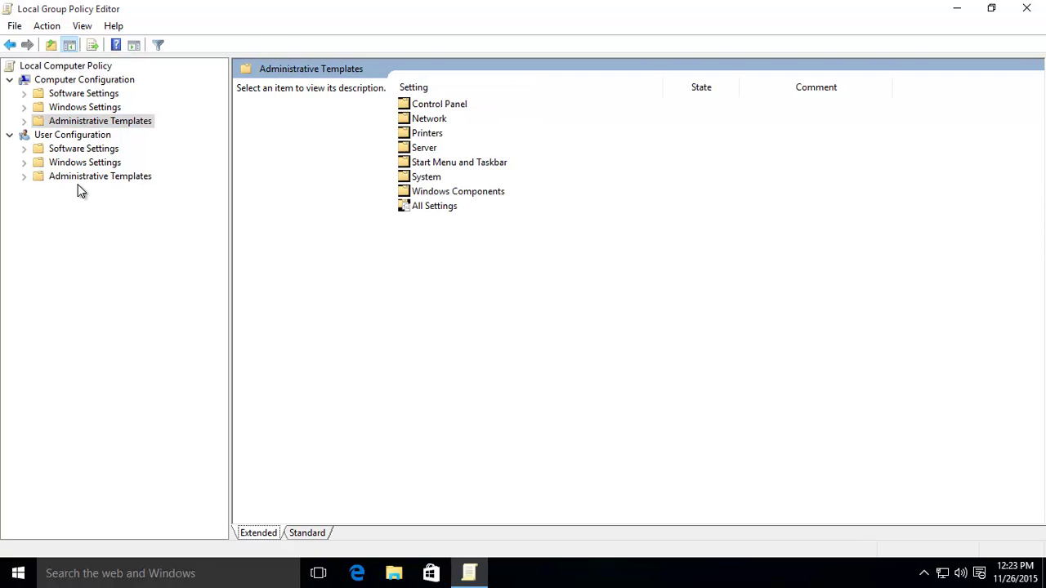
pyautogui.doubleClick(98, 122)
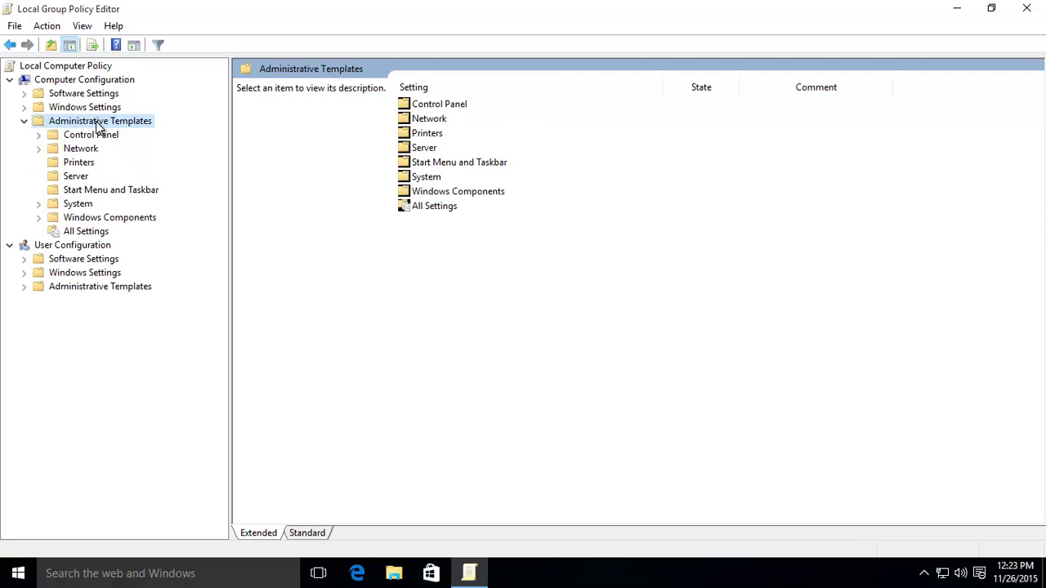
pyautogui.doubleClick(121, 218)
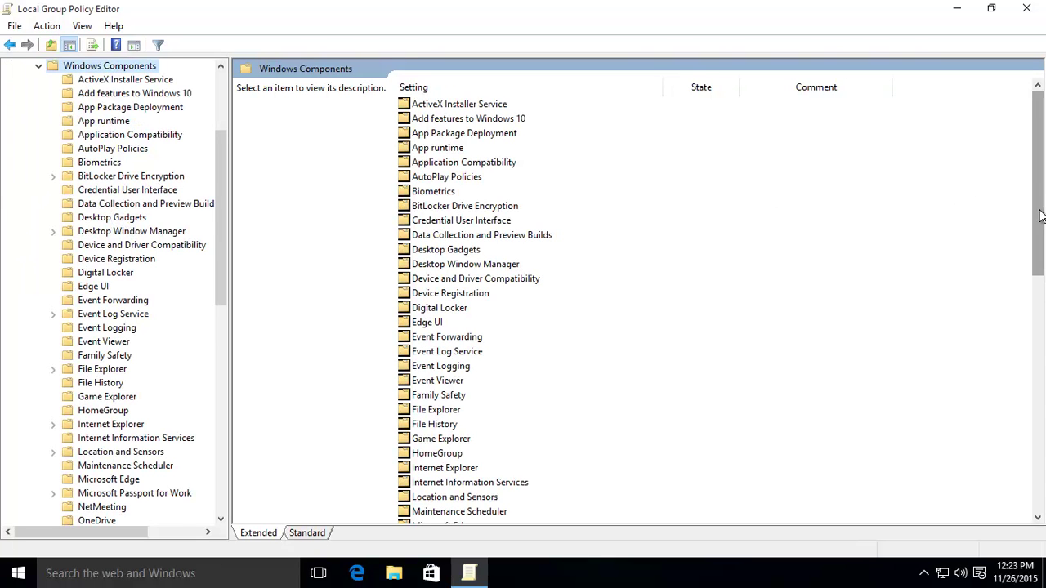
pyautogui.moveTo(1041, 214); pyautogui.dragTo(1012, 480)
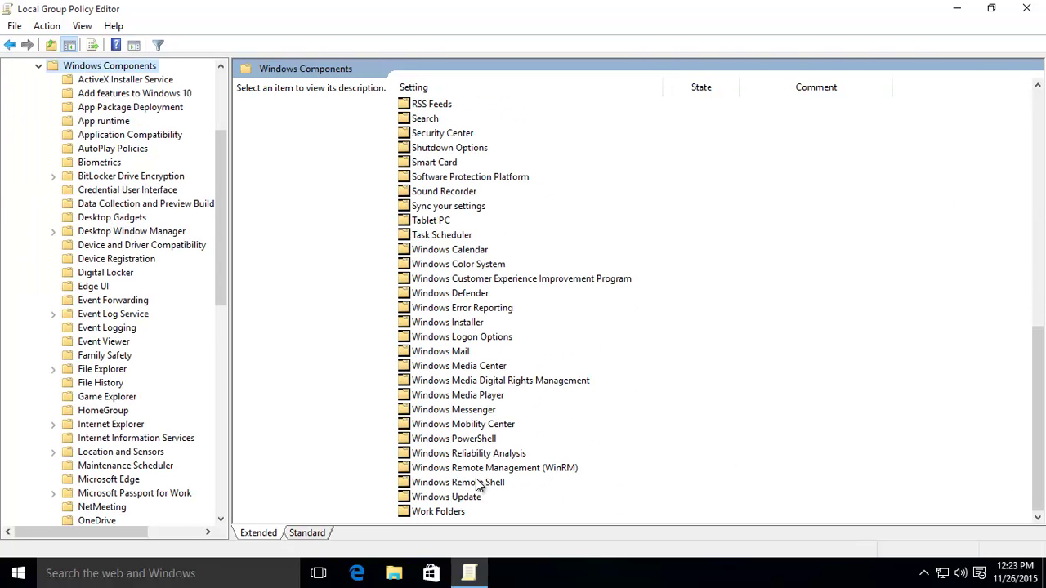
pyautogui.doubleClick(449, 497)
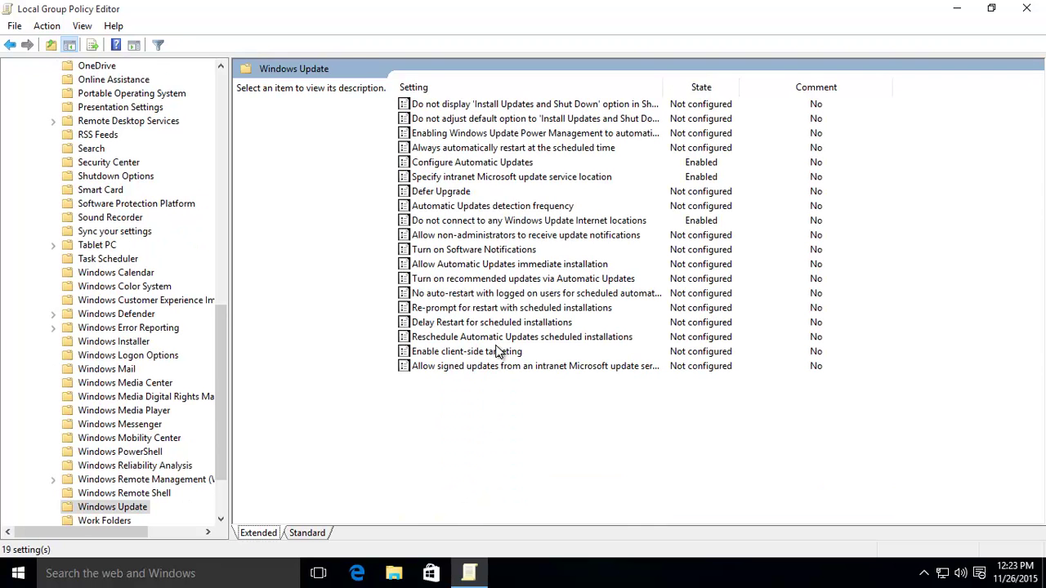
pyautogui.click(451, 167)
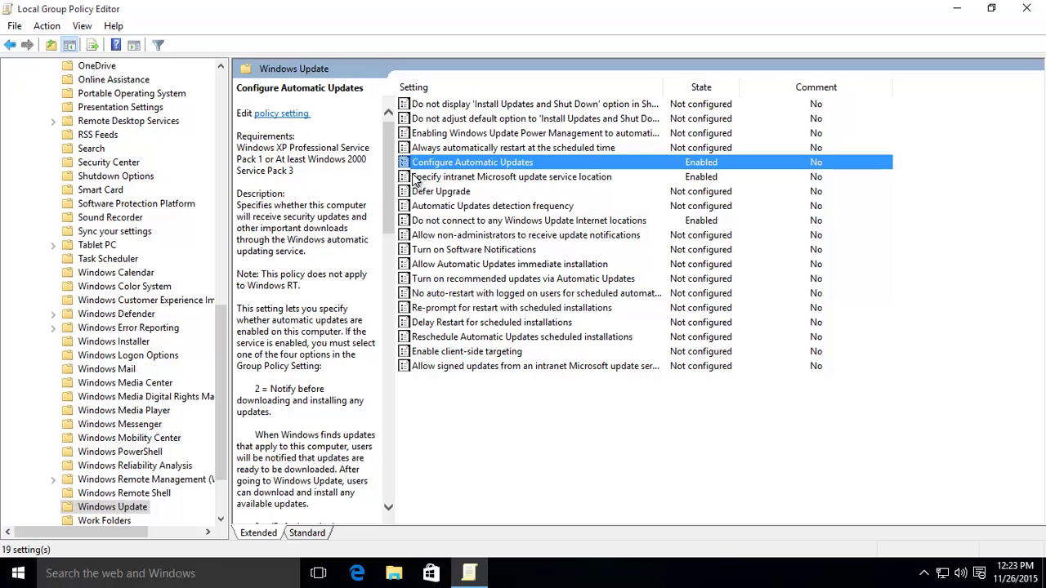
pyautogui.doubleClick(463, 164)
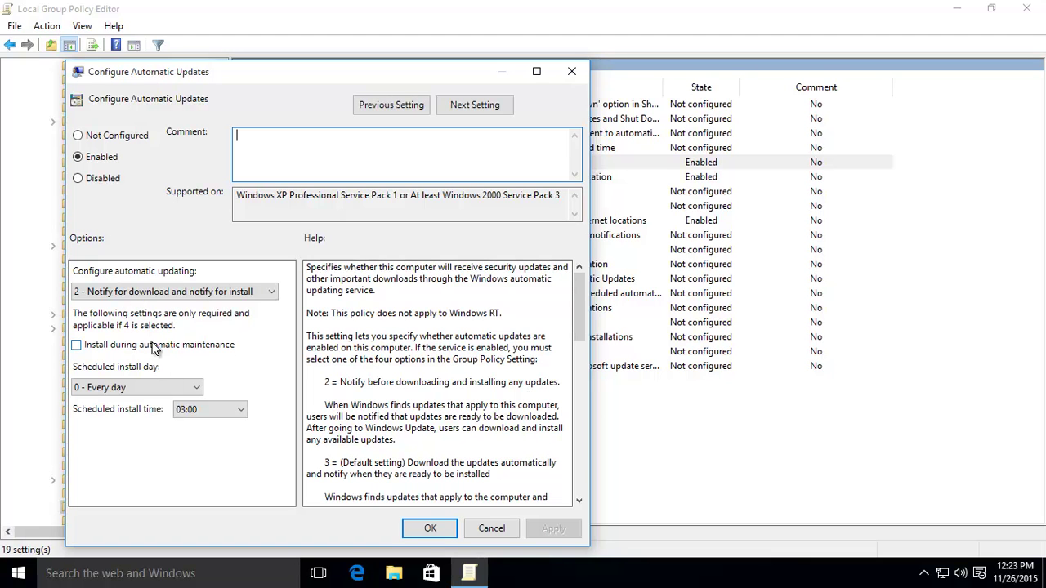
pyautogui.click(166, 296)
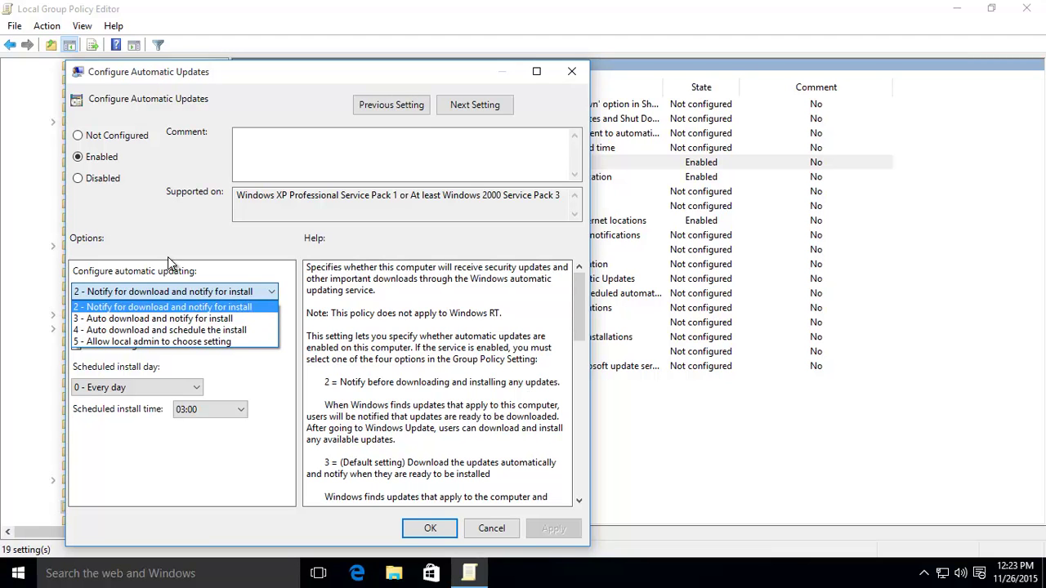
pyautogui.click(163, 234)
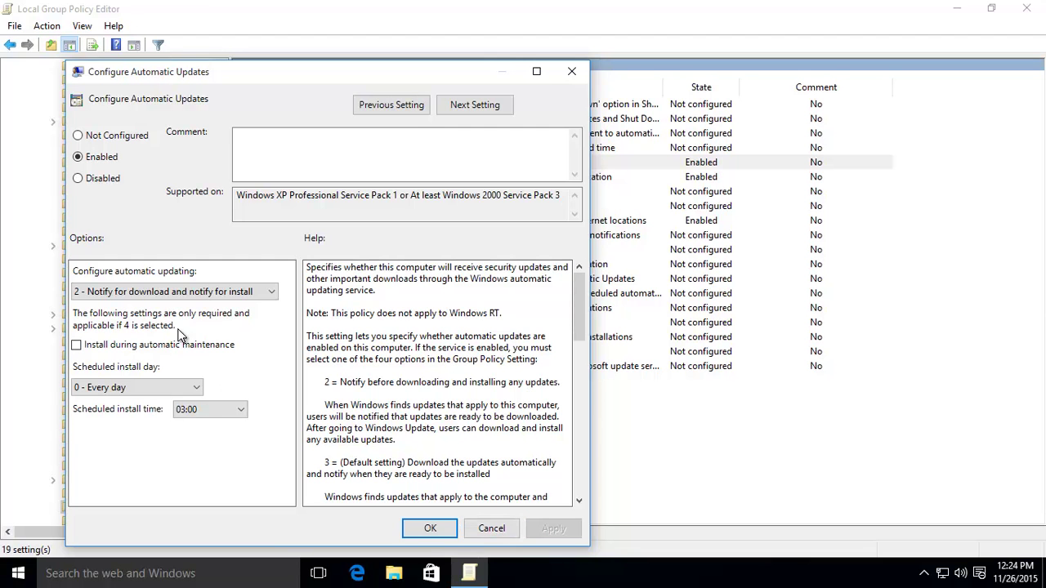
pyautogui.click(430, 529)
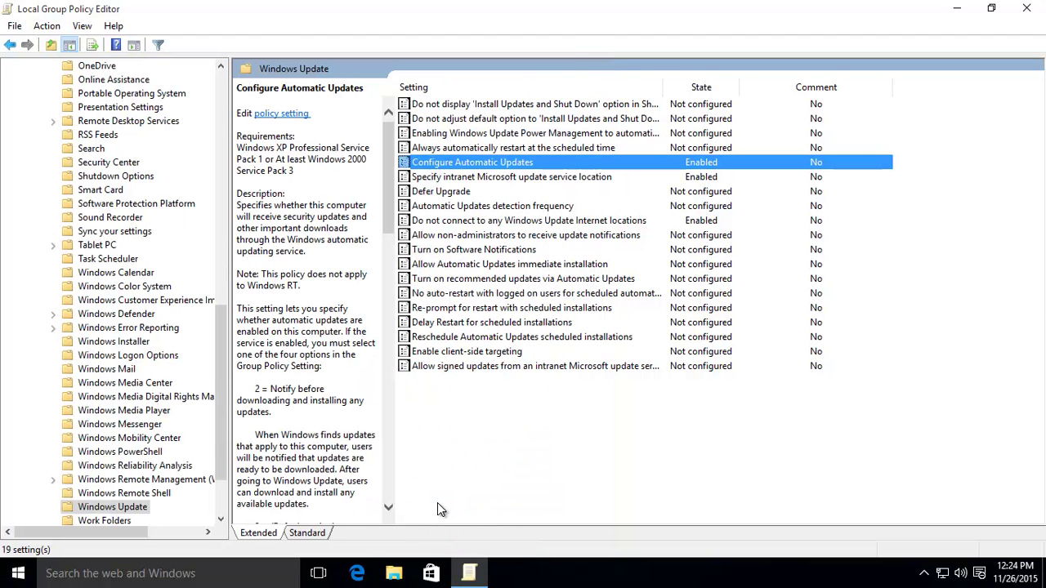
pyautogui.doubleClick(473, 178)
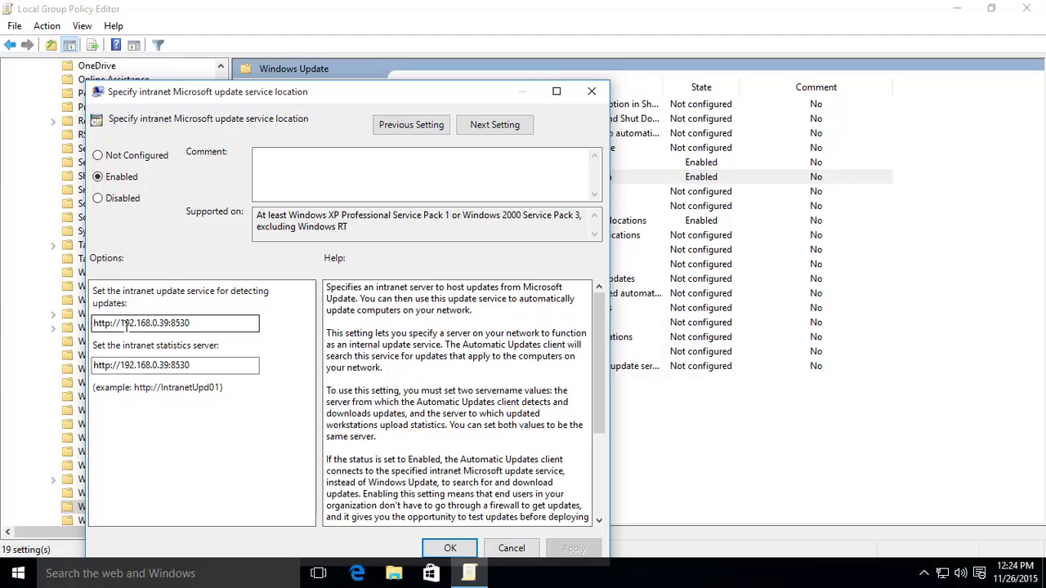
pyautogui.moveTo(120, 323); pyautogui.dragTo(170, 323)
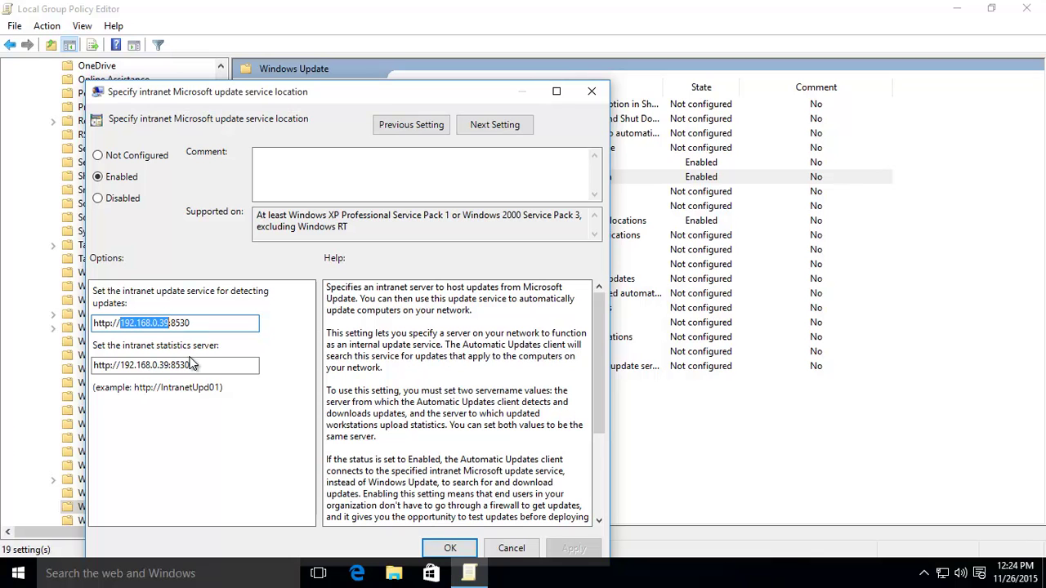
pyautogui.moveTo(204, 365); pyautogui.dragTo(92, 368)
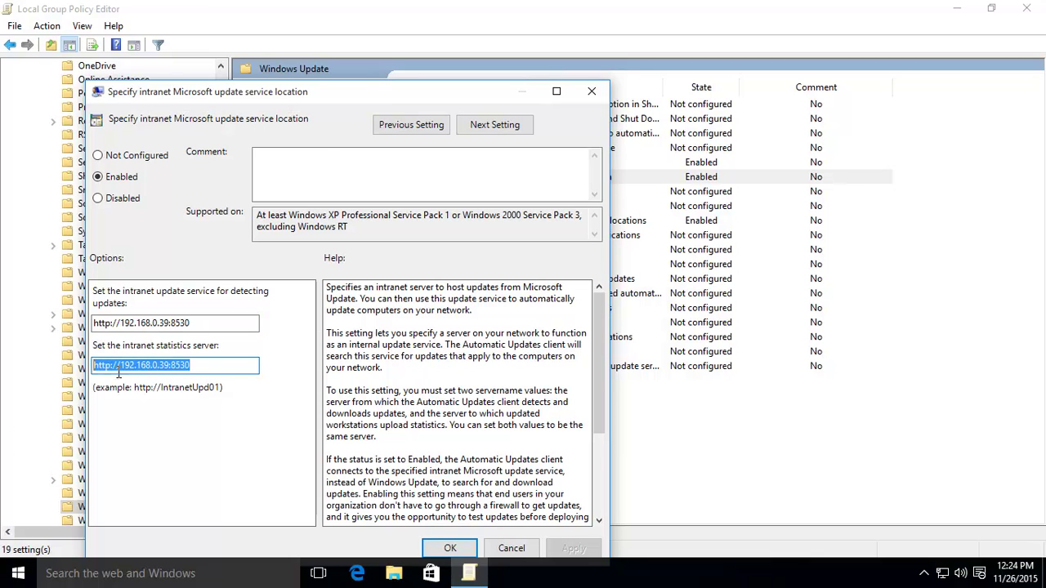
pyautogui.click(515, 549)
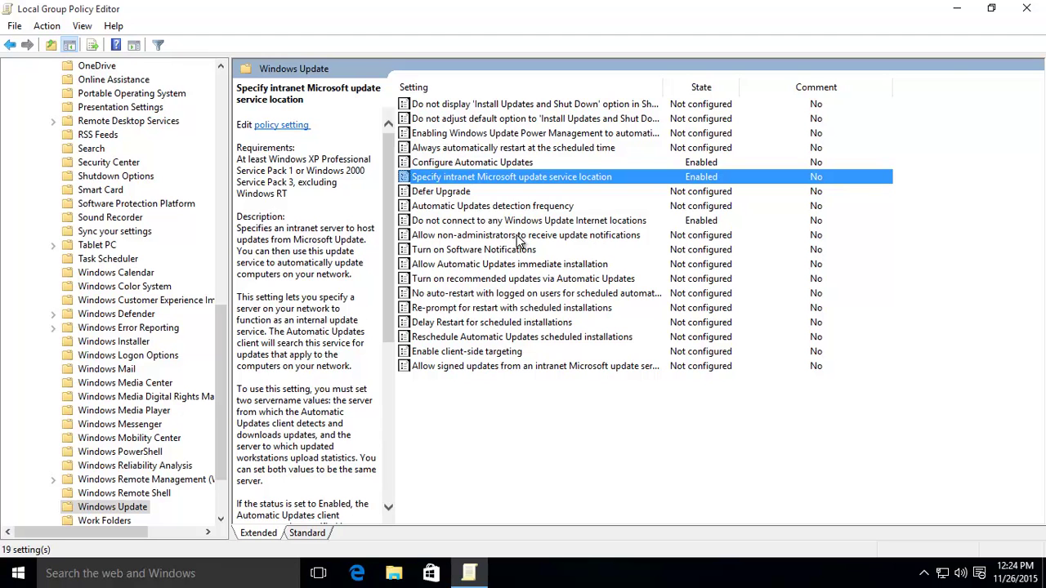
pyautogui.click(1025, 10)
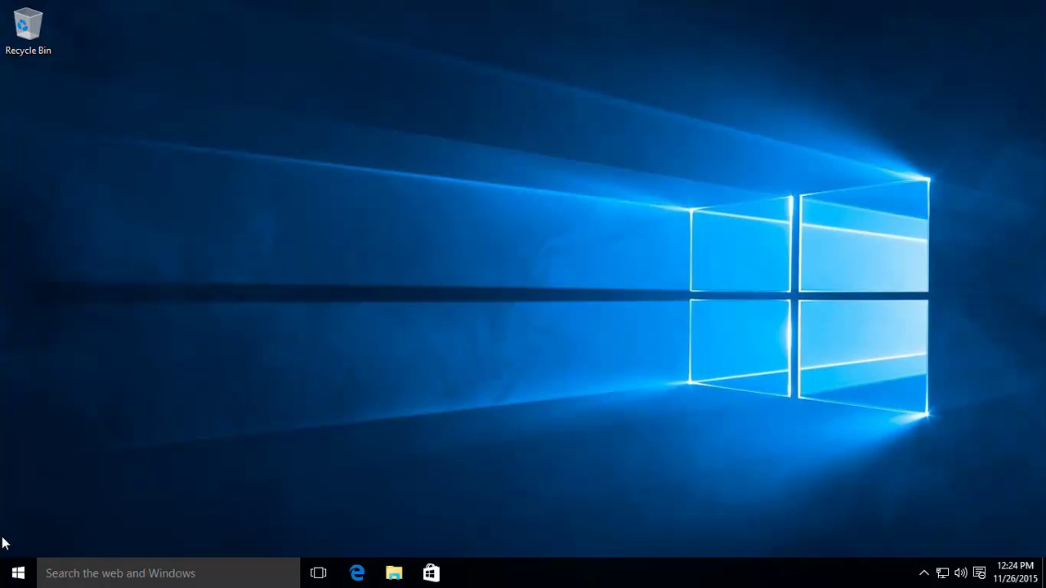
# Launch Command Prompt via Start search and run gpupdate to refresh computer policy.
pyautogui.click(18, 576)
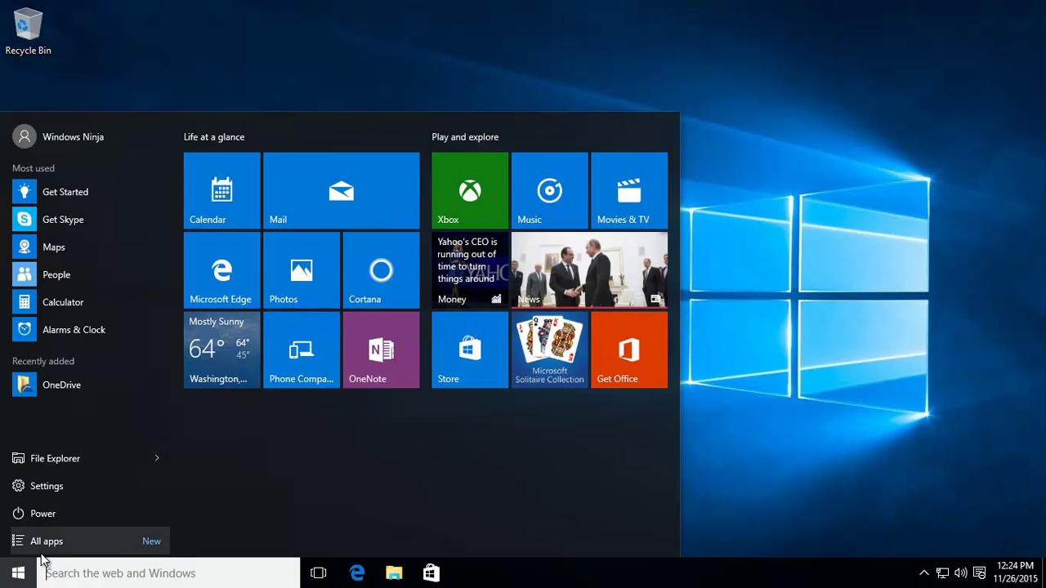
pyautogui.write('cmd')
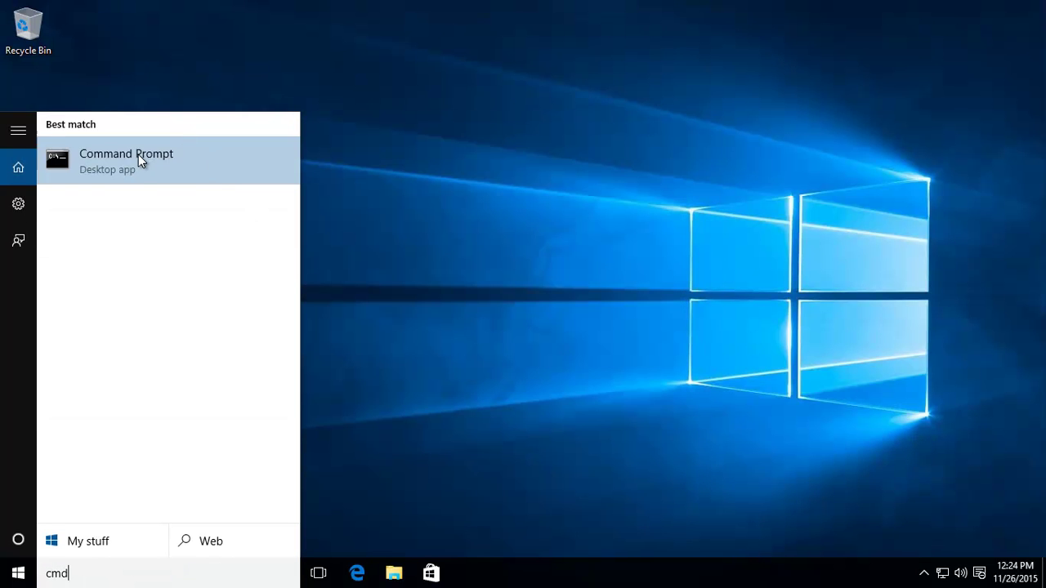
pyautogui.click(144, 160)
pyautogui.write('gp')
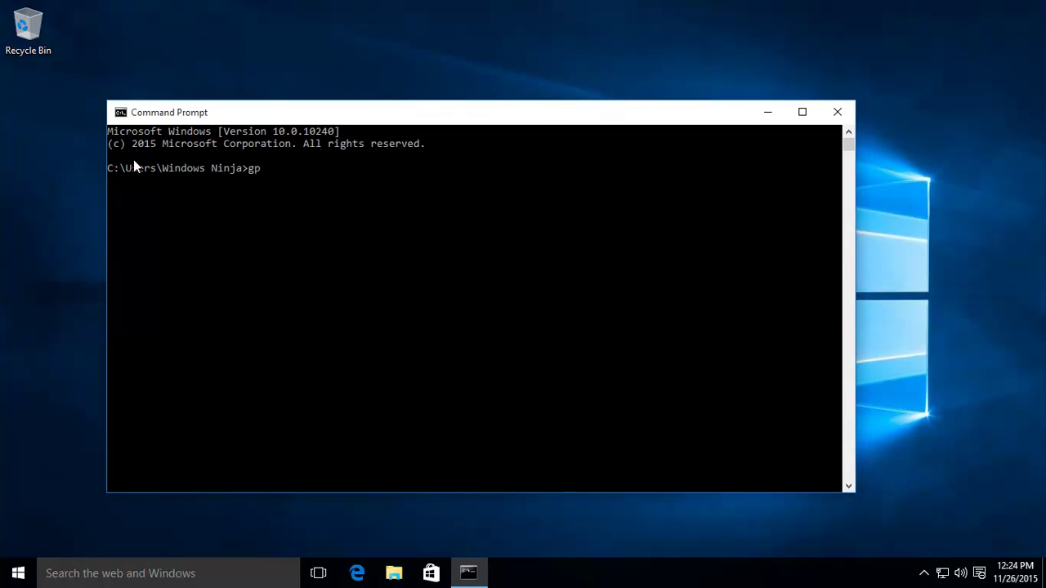
pyautogui.write('update')
pyautogui.press('Return')
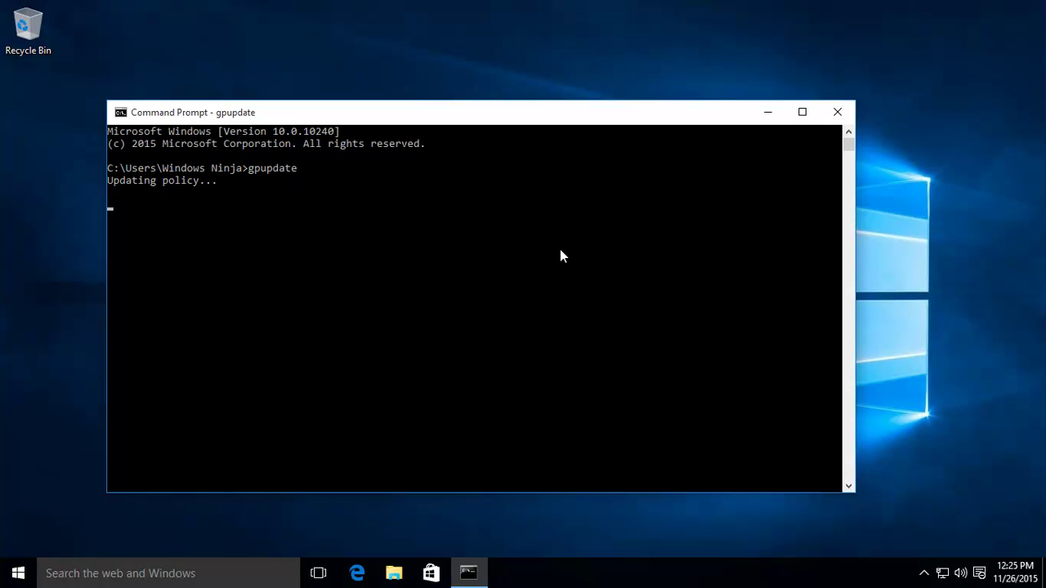
# Go to the Update & security page in Windows 10 Settings.
pyautogui.click(18, 576)
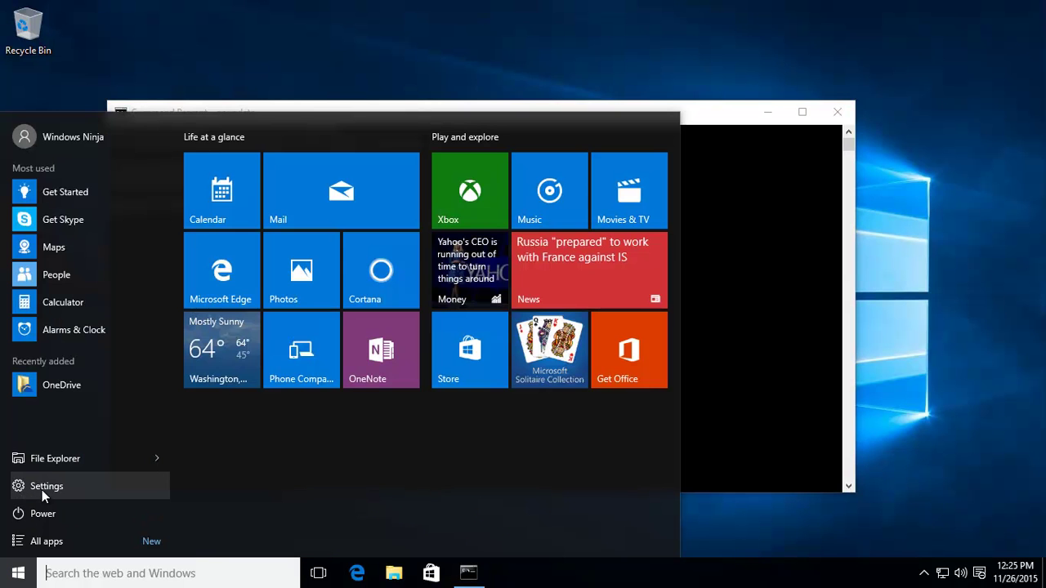
pyautogui.click(46, 487)
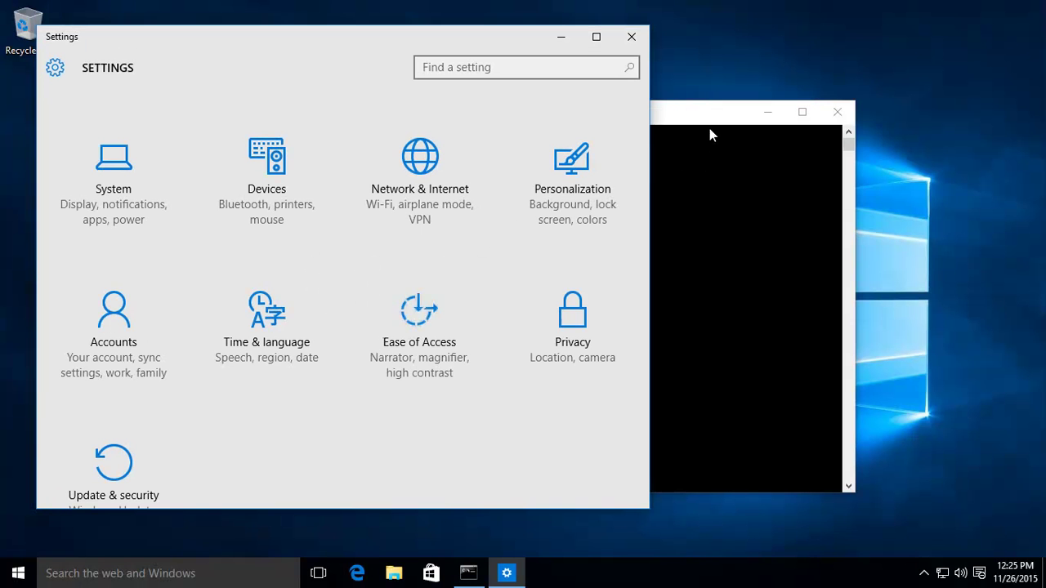
pyautogui.click(131, 469)
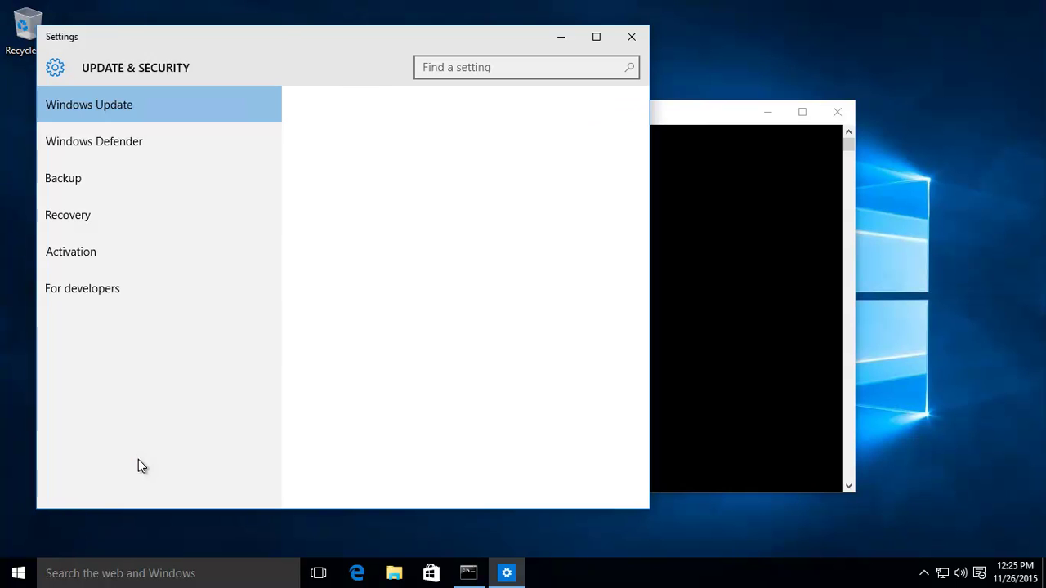
# Close the Command Prompt window and start a Windows Update check for updates.
pyautogui.click(693, 117)
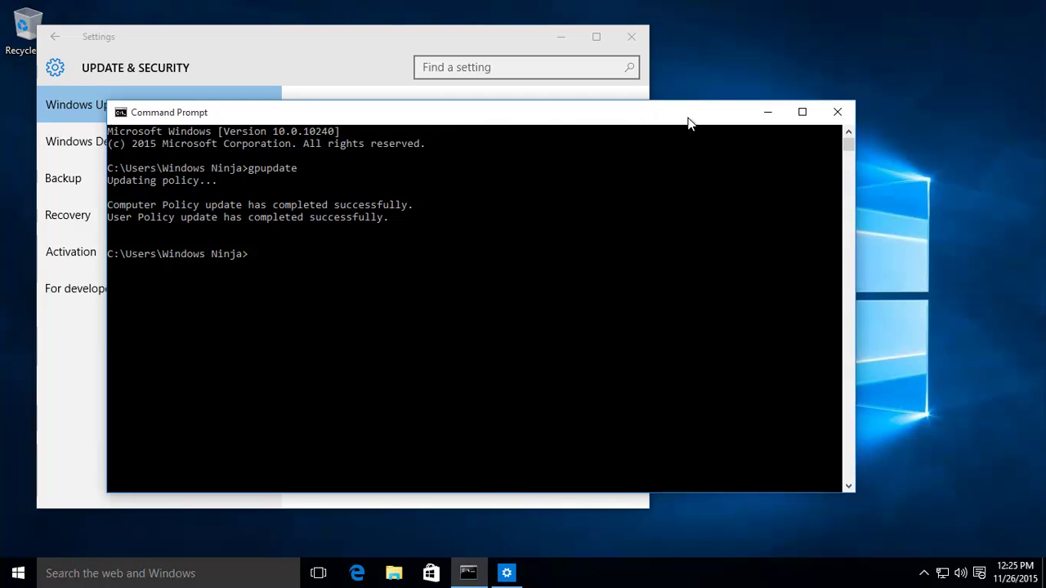
pyautogui.click(842, 114)
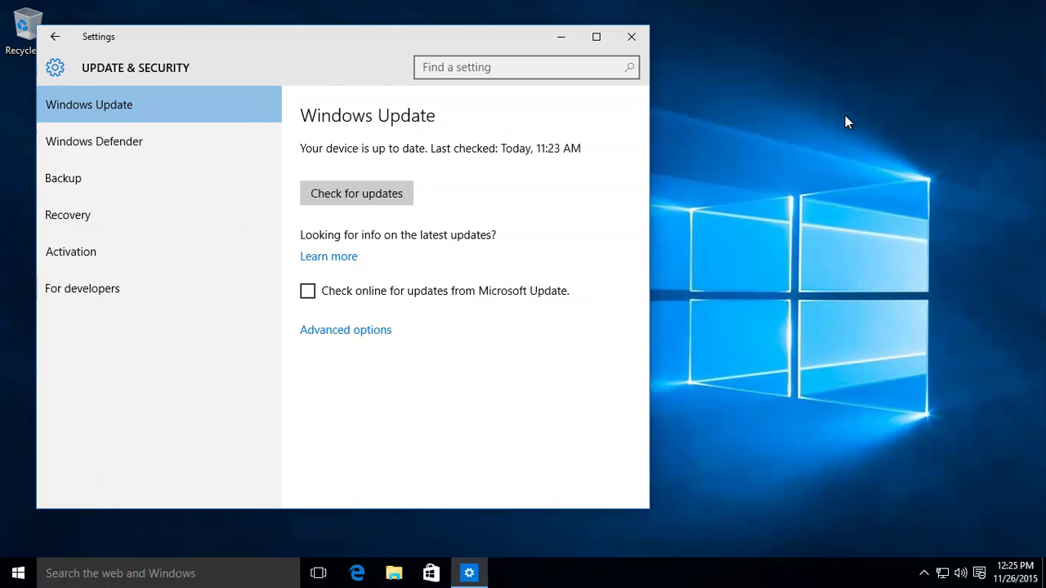
pyautogui.click(376, 194)
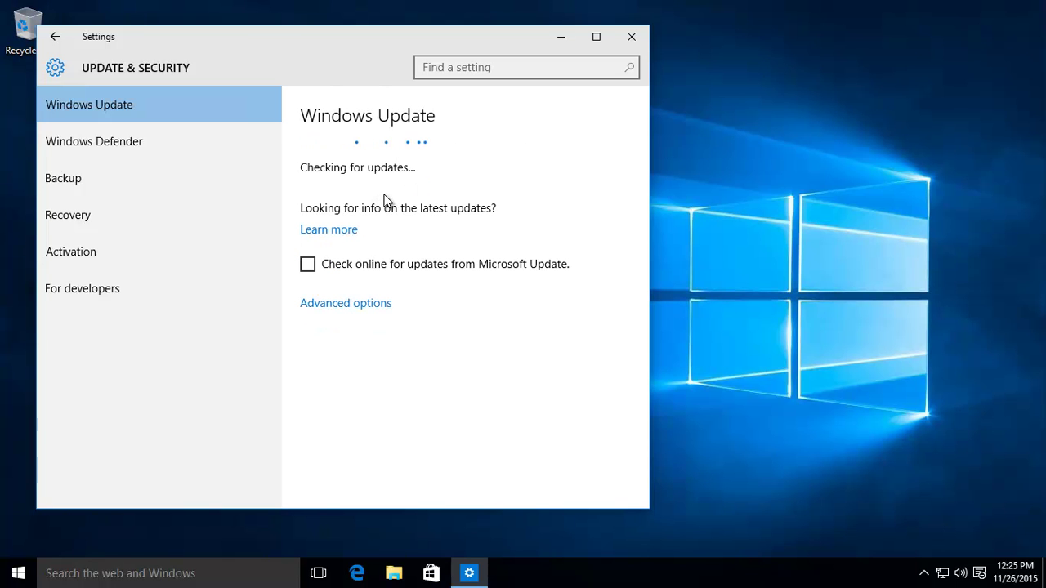